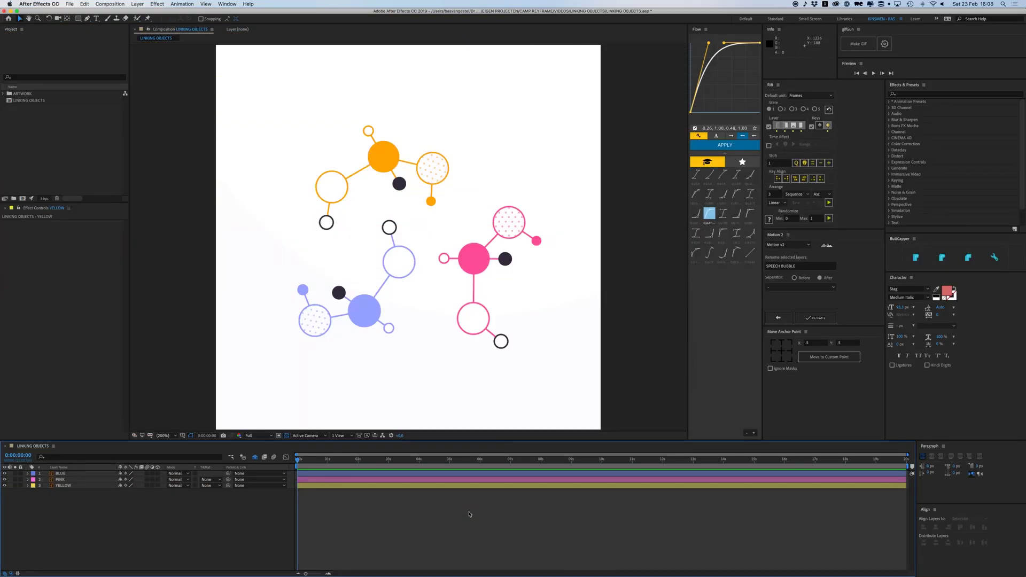
Try moving the blue and pink molecules on their own, then undo those moves
{"action": "left_click", "coordinate": [101, 485]}
{"action": "left_click", "coordinate": [369, 315]}
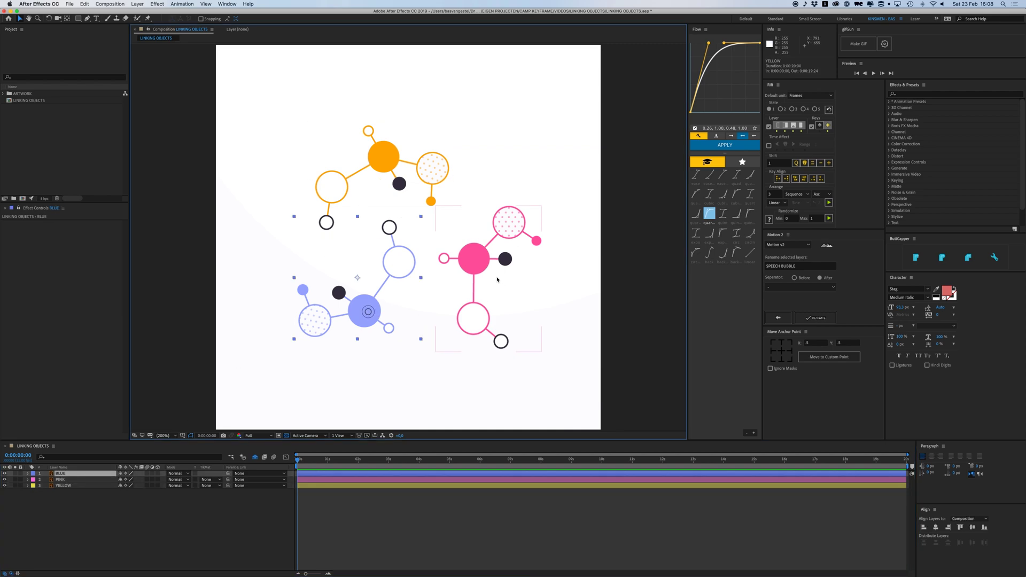
{"action": "left_click", "coordinate": [484, 264]}
{"action": "left_click", "coordinate": [212, 516]}
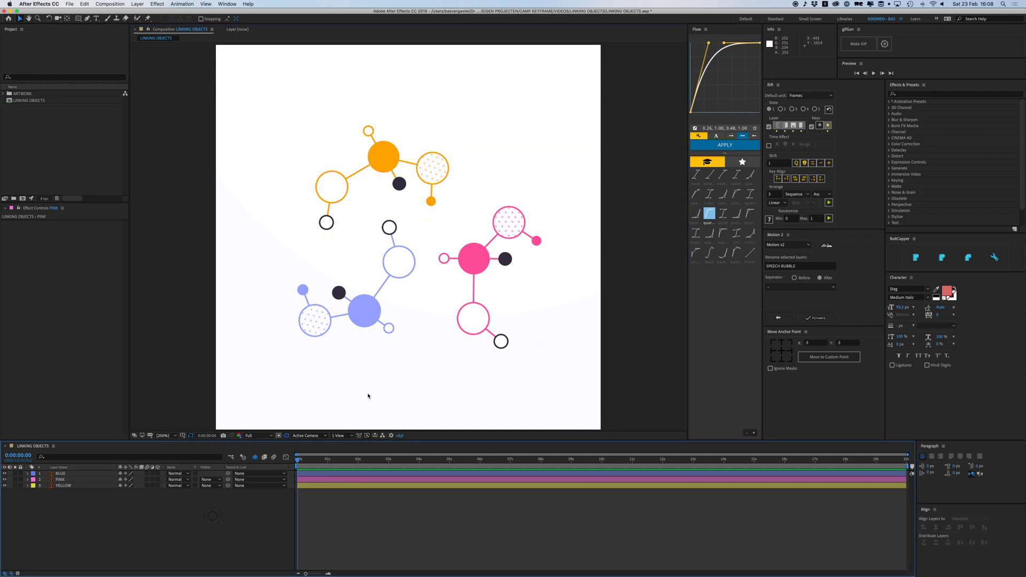
{"action": "left_click_drag", "start_coordinate": [363, 311], "coordinate": [293, 350]}
{"action": "key", "text": "super+z"}
{"action": "left_click", "coordinate": [473, 258]}
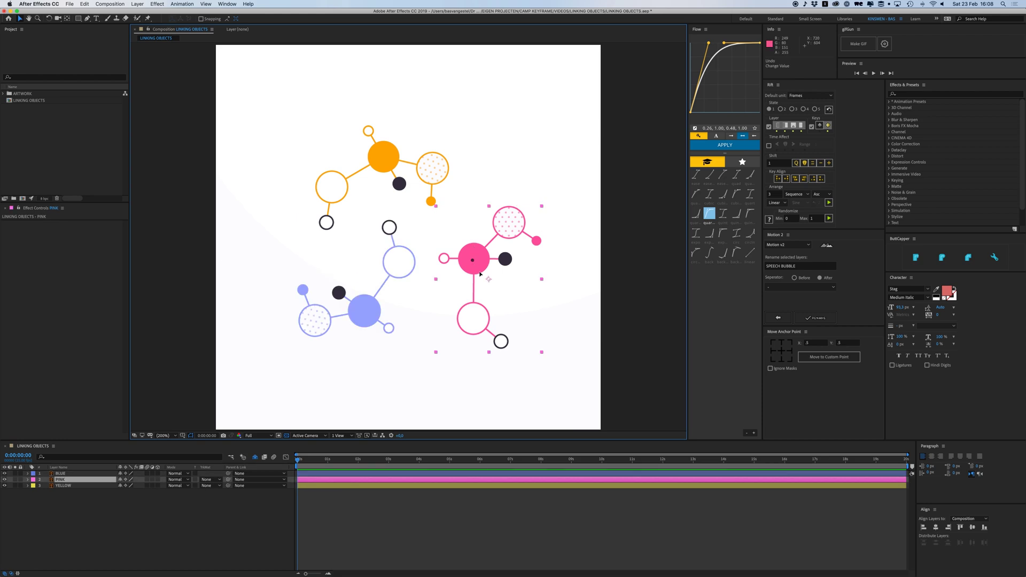
{"action": "left_click_drag", "start_coordinate": [473, 258], "coordinate": [504, 301]}
{"action": "key", "text": "super+z"}
{"action": "key", "text": "super+z"}
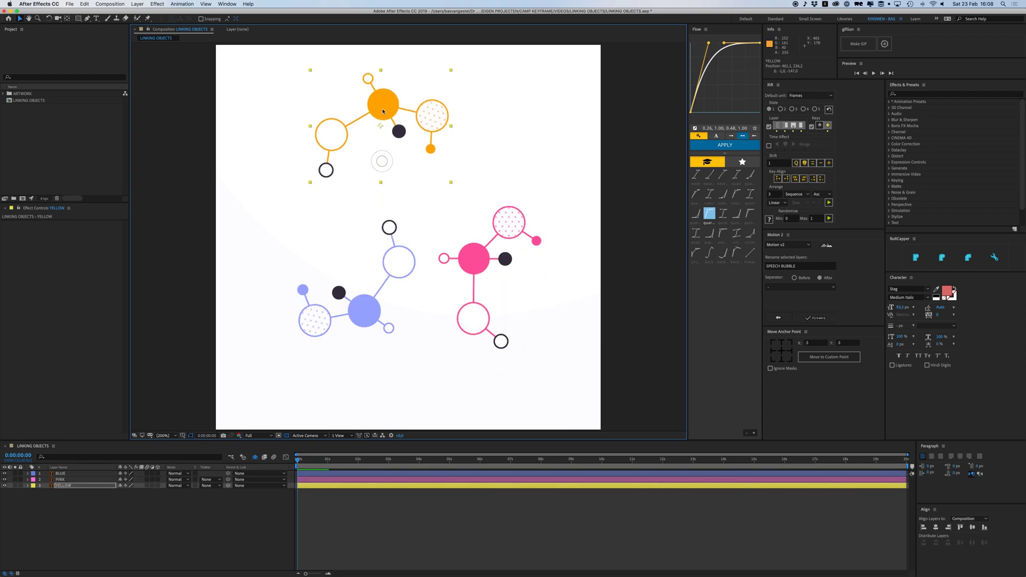
{"action": "key", "text": "super+z"}
{"action": "key", "text": "super+shift+a"}
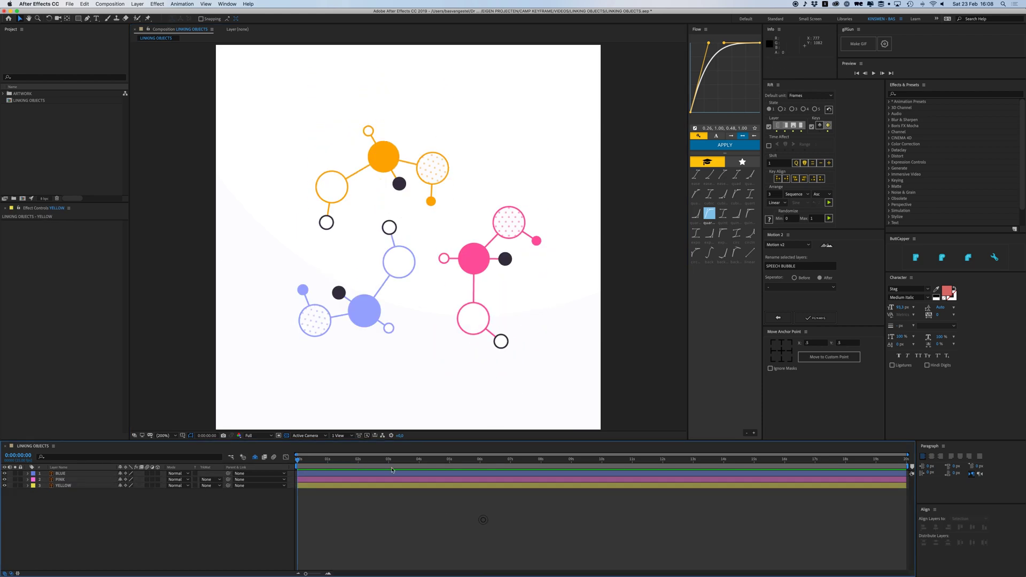
Set the Parent & Link of BLUE and PINK to 3. YELLOW
{"action": "left_click", "coordinate": [246, 474]}
{"action": "left_click", "coordinate": [325, 508]}
{"action": "left_click", "coordinate": [67, 474]}
{"action": "left_click", "coordinate": [67, 479], "text": "shift"}
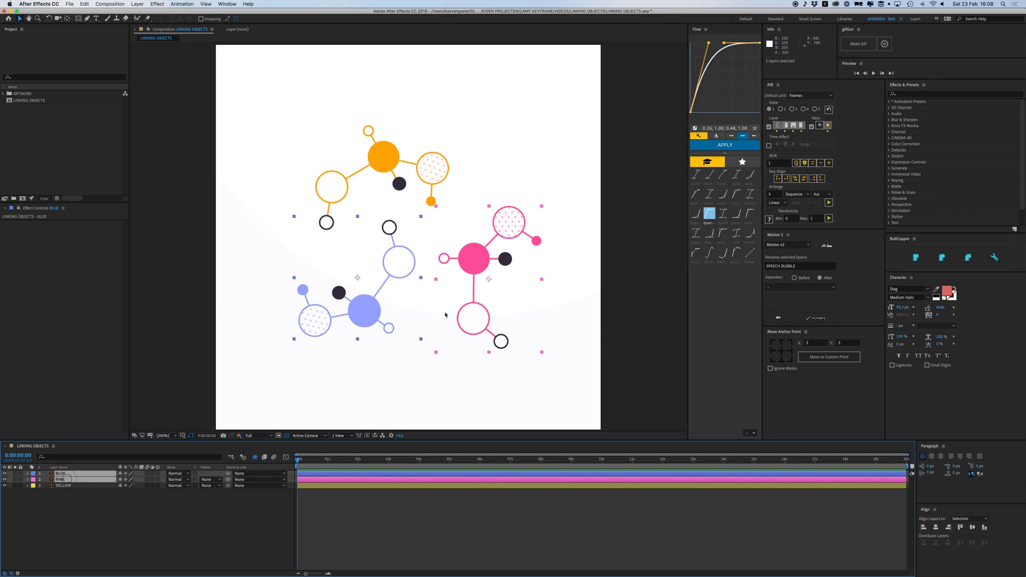
{"action": "left_click", "coordinate": [244, 473]}
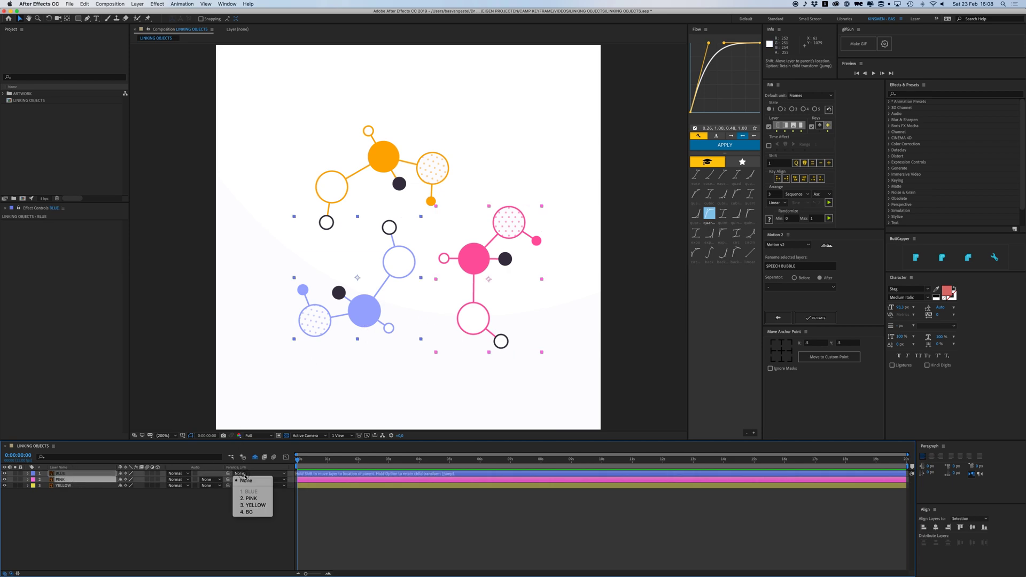
{"action": "left_click", "coordinate": [257, 505]}
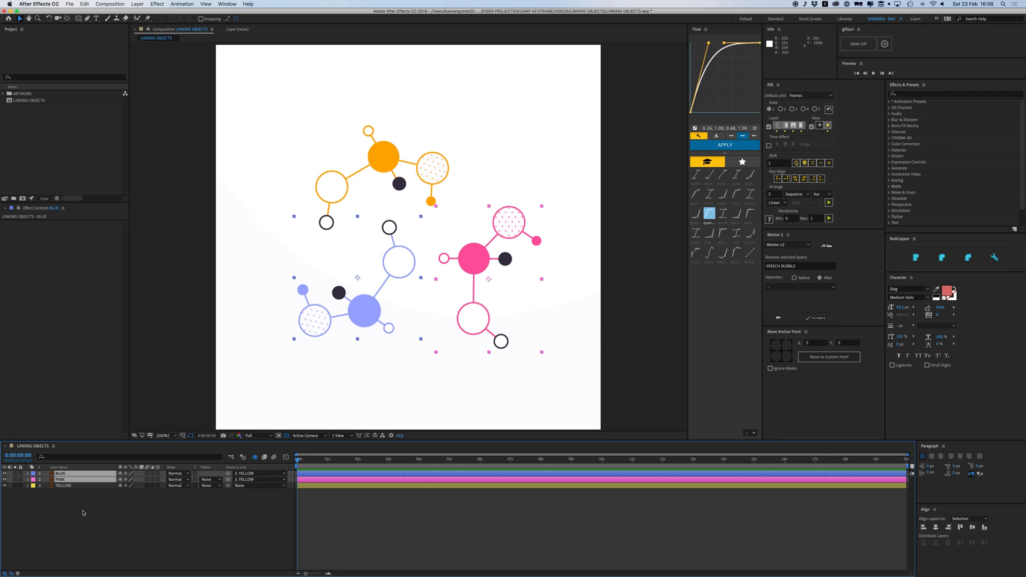
Drag the yellow molecule to confirm the blue and pink ones move with it
{"action": "left_click", "coordinate": [63, 486]}
{"action": "mouse_move", "coordinate": [385, 149]}
{"action": "left_mouse_down"}
{"action": "mouse_move", "coordinate": [354, 120]}
{"action": "mouse_move", "coordinate": [414, 112]}
{"action": "mouse_move", "coordinate": [392, 162]}
{"action": "mouse_move", "coordinate": [366, 139]}
{"action": "mouse_move", "coordinate": [390, 156]}
{"action": "mouse_move", "coordinate": [368, 159]}
{"action": "mouse_move", "coordinate": [382, 153]}
{"action": "left_mouse_up"}
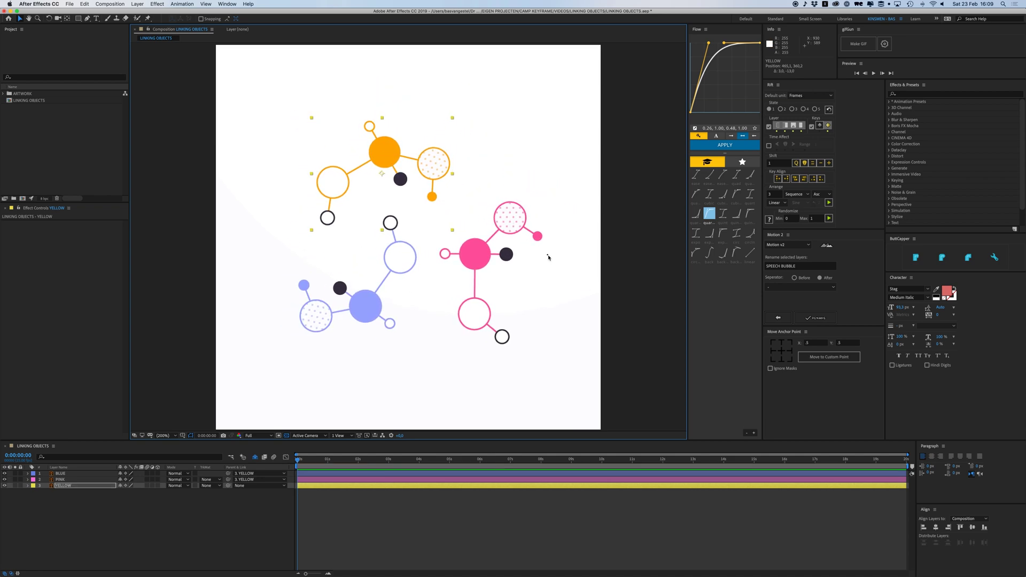
{"action": "mouse_move", "coordinate": [489, 264]}
{"action": "left_mouse_down"}
{"action": "mouse_move", "coordinate": [536, 246]}
{"action": "mouse_move", "coordinate": [504, 270]}
{"action": "left_mouse_up"}
{"action": "left_click_drag", "start_coordinate": [380, 321], "coordinate": [350, 338]}
{"action": "left_click_drag", "start_coordinate": [489, 260], "coordinate": [475, 272]}
{"action": "left_click_drag", "start_coordinate": [331, 319], "coordinate": [355, 323]}
{"action": "left_click", "coordinate": [81, 485]}
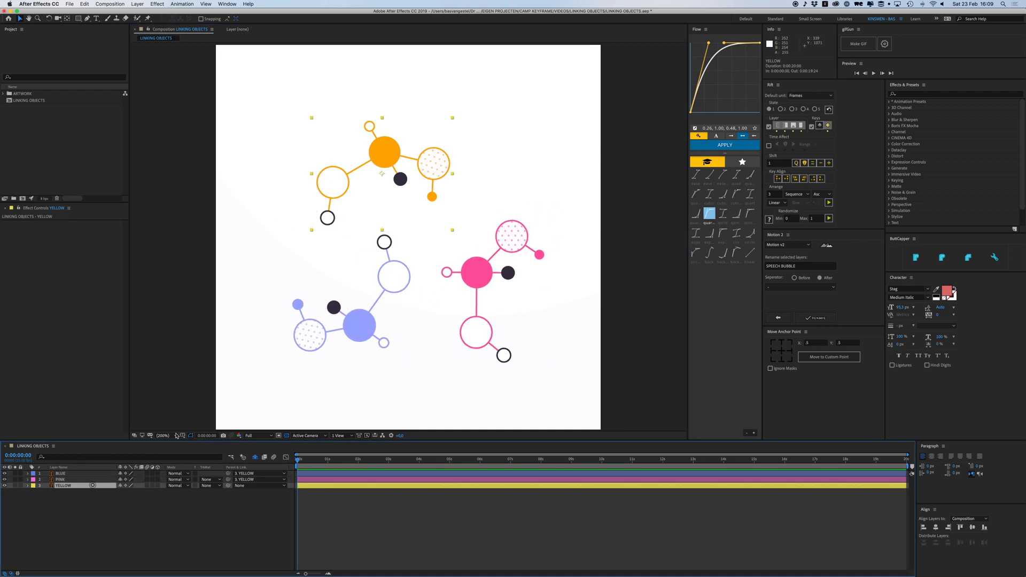
{"action": "mouse_move", "coordinate": [378, 163]}
{"action": "left_mouse_down"}
{"action": "mouse_move", "coordinate": [359, 150]}
{"action": "mouse_move", "coordinate": [386, 151]}
{"action": "mouse_move", "coordinate": [370, 145]}
{"action": "left_mouse_up"}
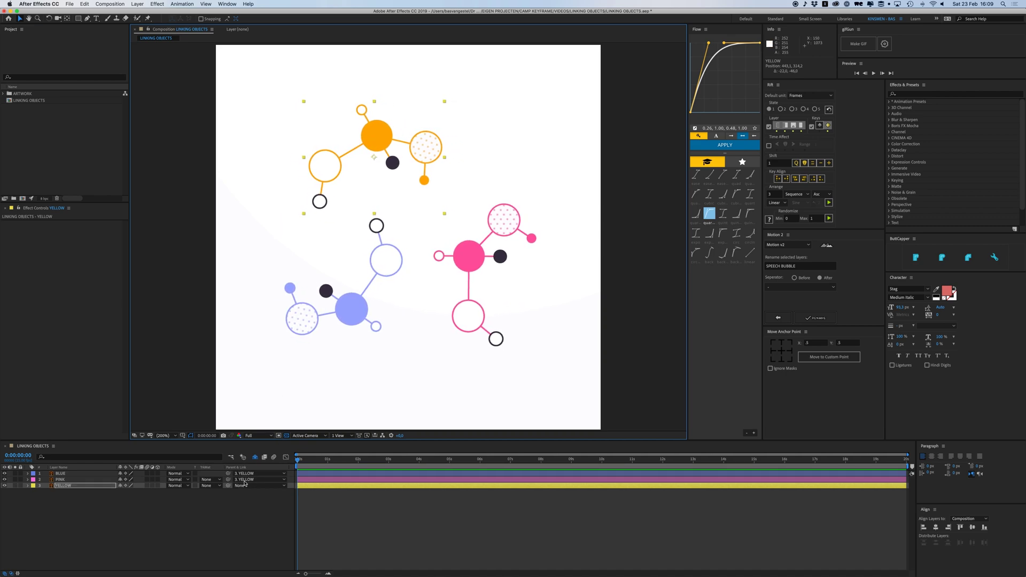
Set the Parent of BLUE and PINK to None, then move the yellow molecule alone
{"action": "left_click", "coordinate": [85, 474]}
{"action": "left_click", "coordinate": [85, 479], "text": "shift"}
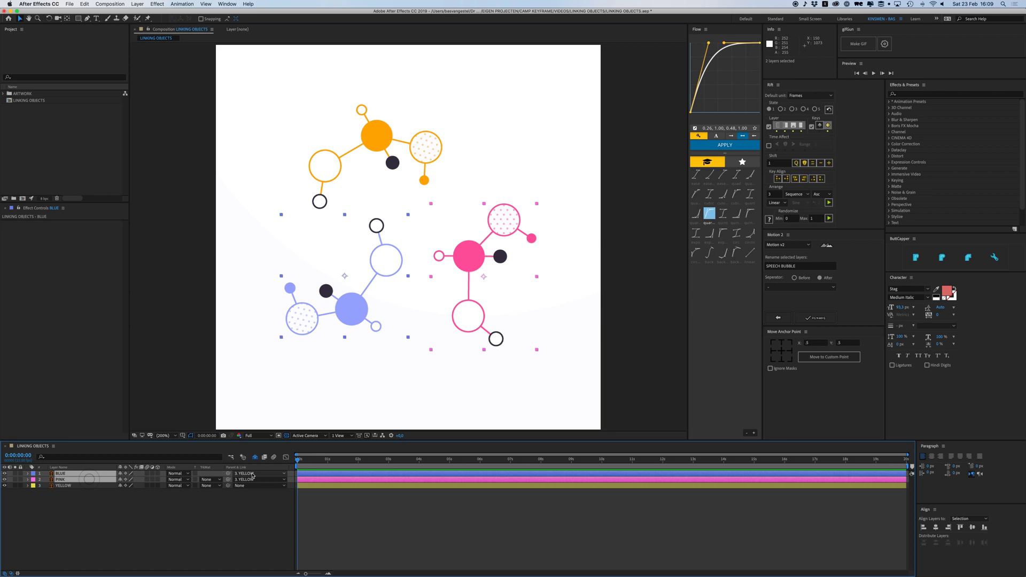
{"action": "left_click", "coordinate": [248, 473]}
{"action": "left_click", "coordinate": [247, 481]}
{"action": "left_click", "coordinate": [339, 515]}
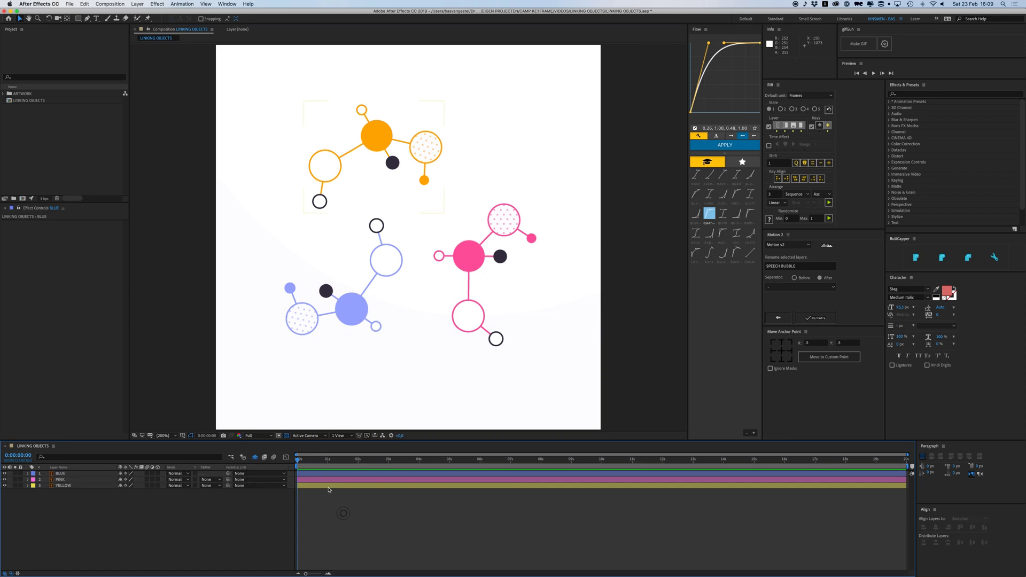
{"action": "left_click", "coordinate": [327, 486]}
{"action": "mouse_move", "coordinate": [372, 147]}
{"action": "left_mouse_down"}
{"action": "mouse_move", "coordinate": [350, 145]}
{"action": "mouse_move", "coordinate": [371, 142]}
{"action": "left_mouse_up"}
{"action": "left_click_drag", "start_coordinate": [468, 255], "coordinate": [476, 259]}
Pick-whip BLUE and PINK to YELLOW and drag the yellow molecule to test
{"action": "left_click", "coordinate": [85, 473]}
{"action": "left_click", "coordinate": [85, 479], "text": "shift"}
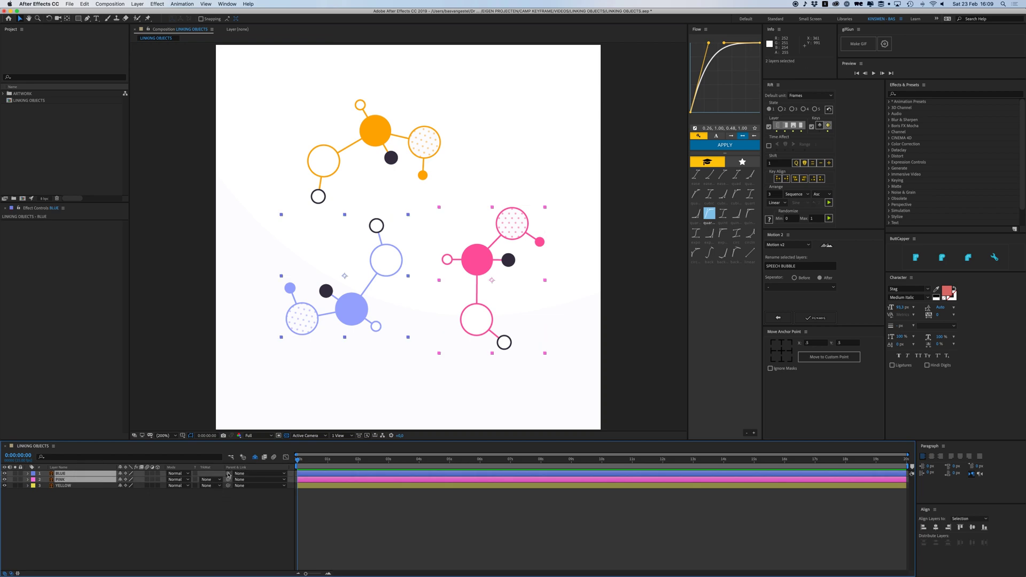
{"action": "left_click_drag", "start_coordinate": [210, 475], "coordinate": [69, 490]}
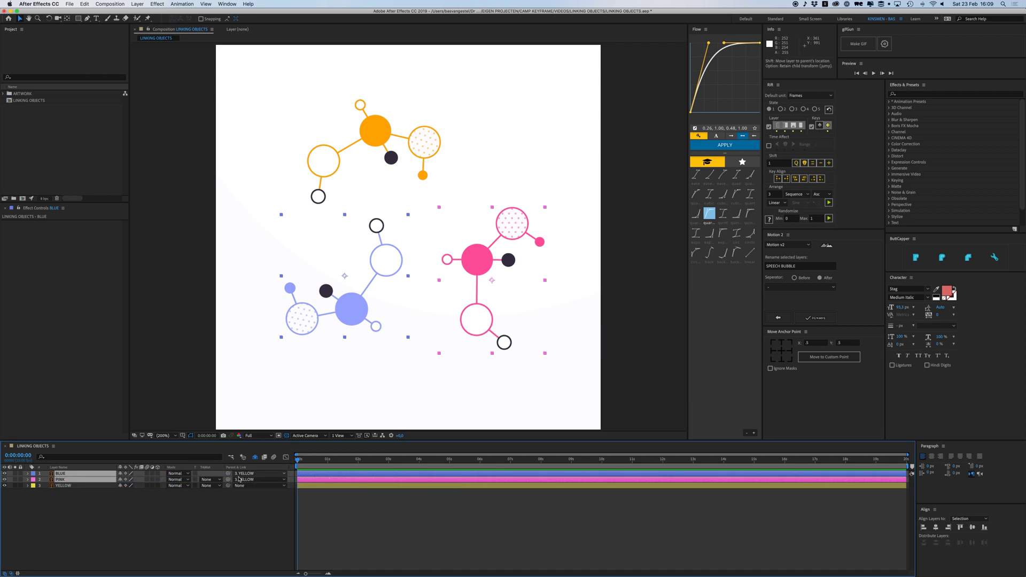
{"action": "left_click", "coordinate": [258, 473]}
{"action": "left_click", "coordinate": [337, 511]}
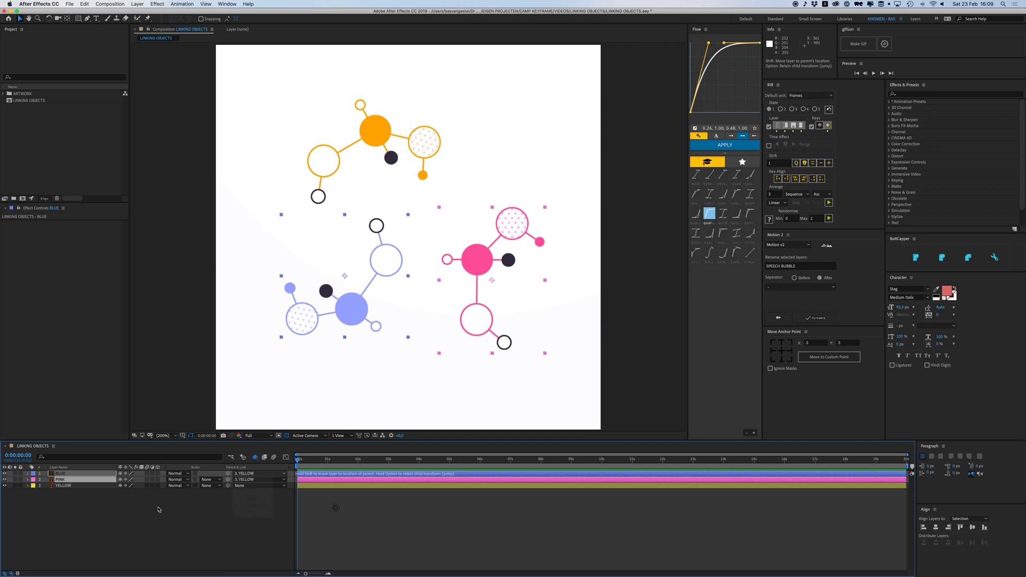
{"action": "left_click", "coordinate": [75, 486]}
{"action": "left_click", "coordinate": [377, 136]}
{"action": "mouse_move", "coordinate": [377, 136]}
{"action": "left_mouse_down"}
{"action": "mouse_move", "coordinate": [361, 134]}
{"action": "mouse_move", "coordinate": [371, 141]}
{"action": "left_mouse_up"}
{"action": "left_click", "coordinate": [226, 509]}
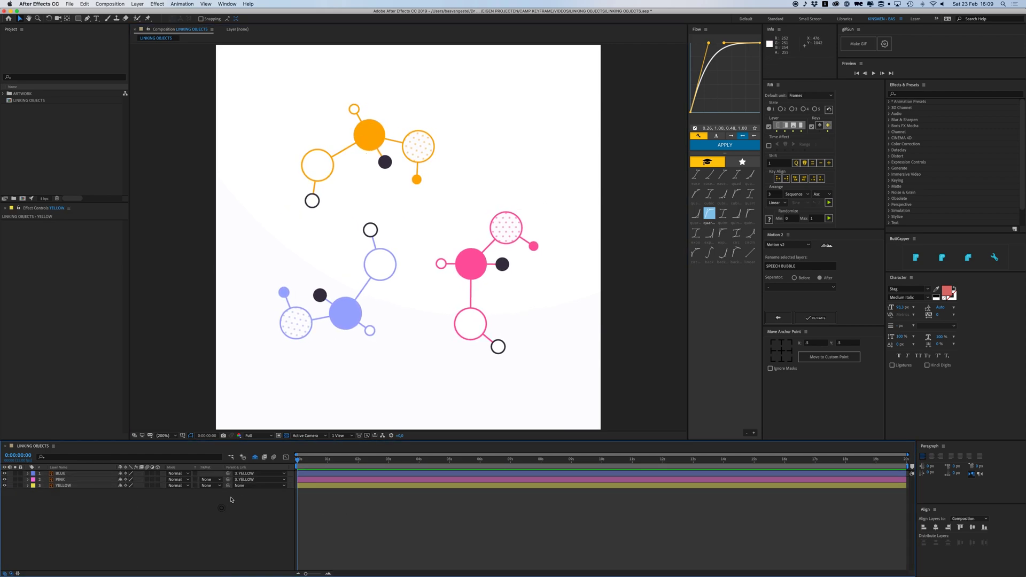
Clear the BLUE and PINK parent again and pick-whip both back to YELLOW
{"action": "left_click", "coordinate": [73, 473]}
{"action": "left_click", "coordinate": [74, 479], "text": "shift"}
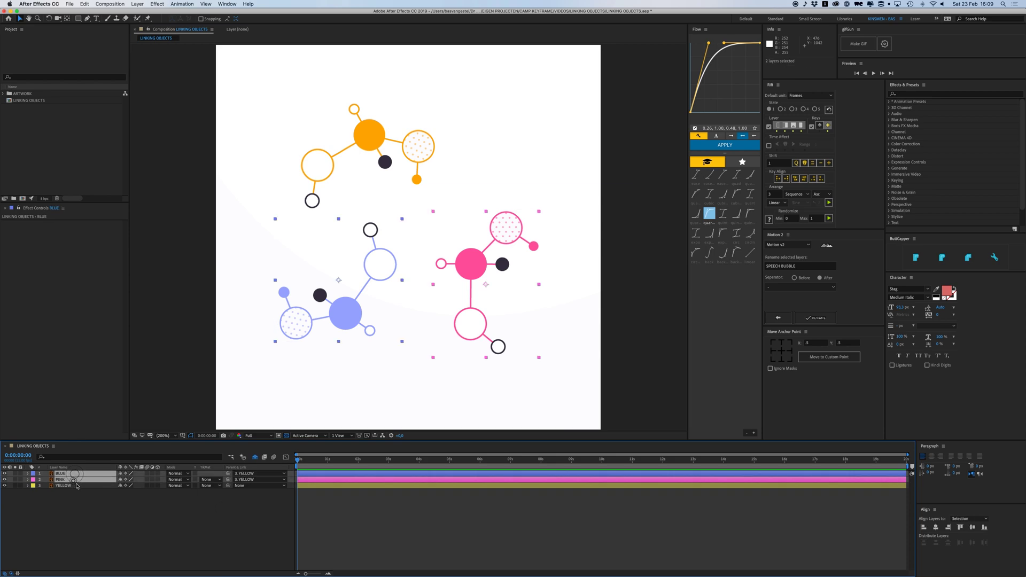
{"action": "left_click", "coordinate": [258, 473]}
{"action": "left_click", "coordinate": [243, 476]}
{"action": "left_click_drag", "start_coordinate": [228, 475], "coordinate": [69, 485]}
Rotate the yellow molecule with the Rotation tool so blue and pink swing with it
{"action": "left_click", "coordinate": [69, 486]}
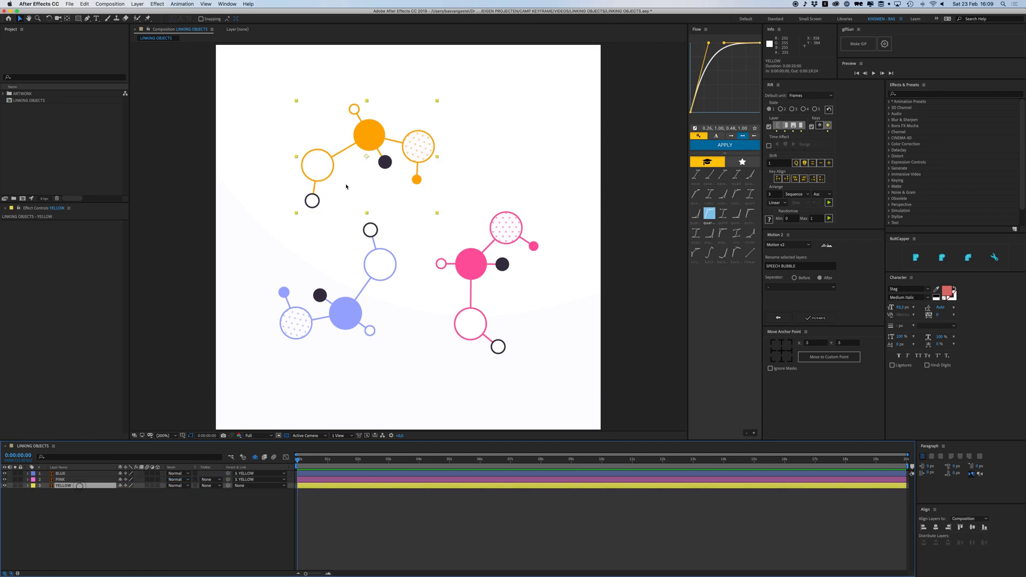
{"action": "key", "text": "w"}
{"action": "left_click_drag", "start_coordinate": [417, 155], "coordinate": [379, 170]}
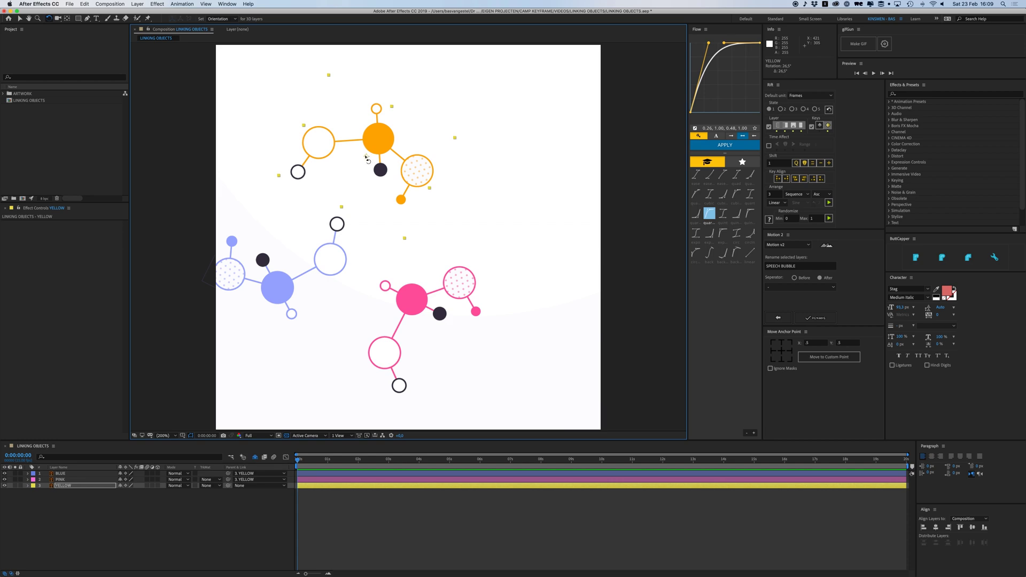
{"action": "left_click_drag", "start_coordinate": [378, 145], "coordinate": [406, 142]}
{"action": "key", "text": "ctrl+z"}
{"action": "key", "text": "v"}
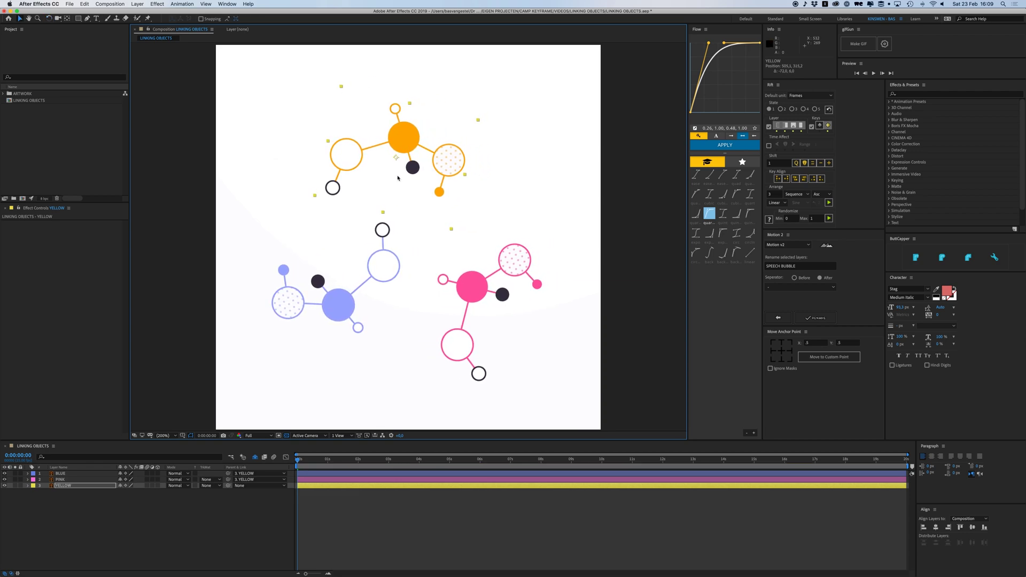
Set the Parent of BLUE and PINK to None, then select all three molecule layers
{"action": "left_click", "coordinate": [60, 473]}
{"action": "left_click", "coordinate": [65, 479], "text": "shift"}
{"action": "left_click", "coordinate": [251, 479]}
{"action": "left_click", "coordinate": [337, 513]}
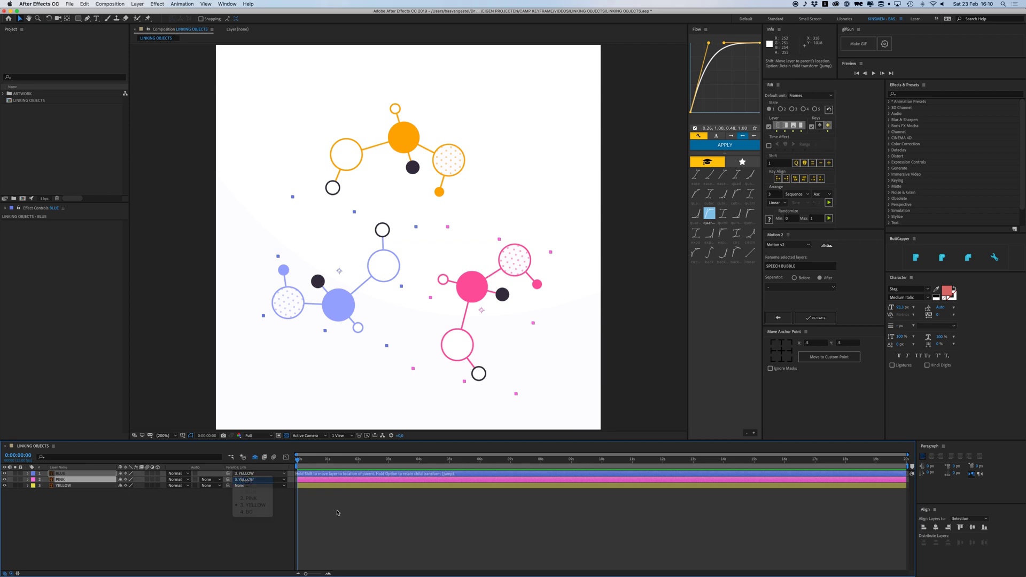
{"action": "left_click", "coordinate": [418, 156]}
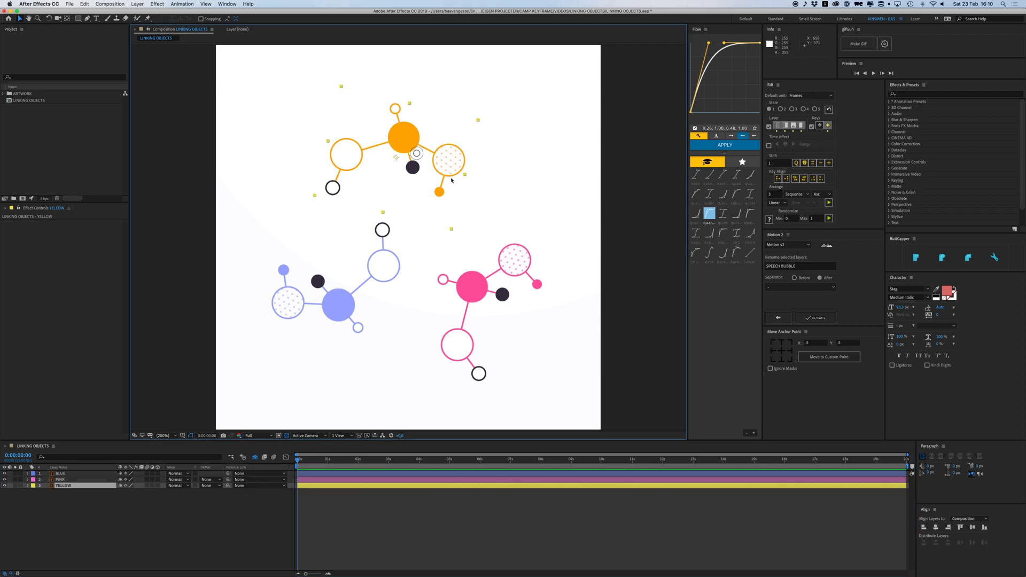
{"action": "left_click", "coordinate": [61, 473]}
{"action": "left_click", "coordinate": [67, 479], "text": "shift"}
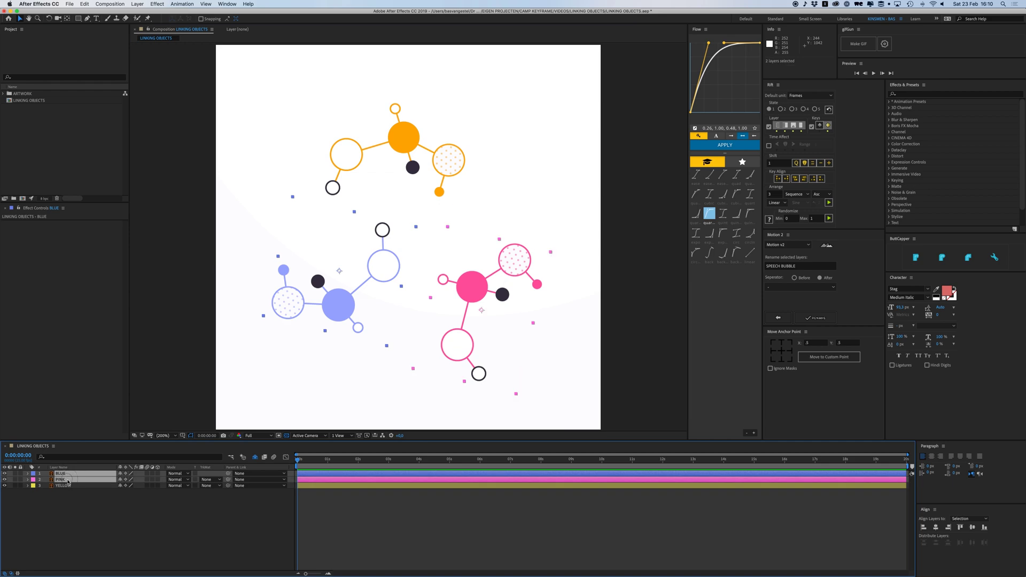
{"action": "left_click", "coordinate": [64, 486], "text": "shift"}
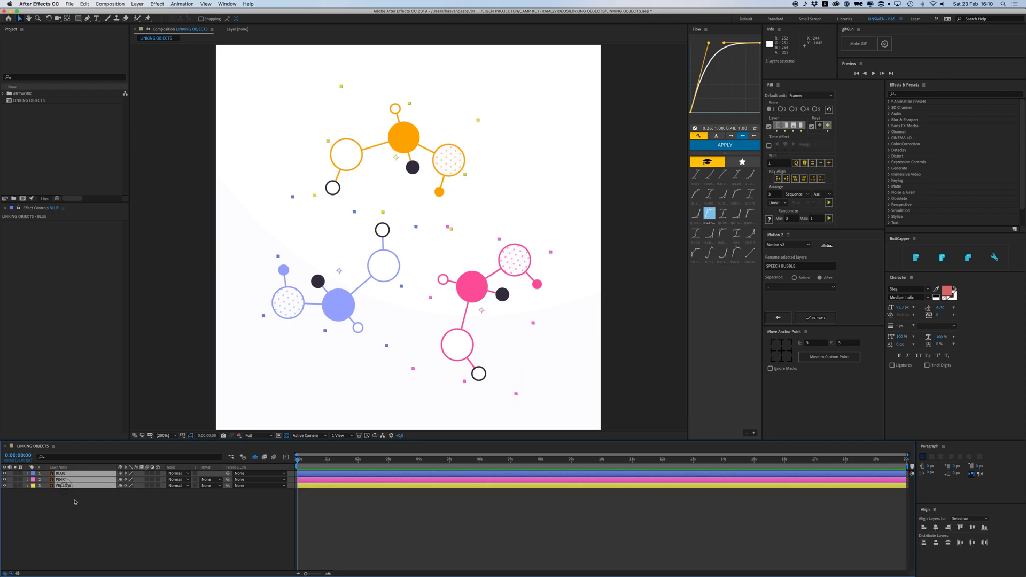
Show Rotation and add an expression linking BLUE's rotation to YELLOW's rotation
{"action": "key", "text": "r"}
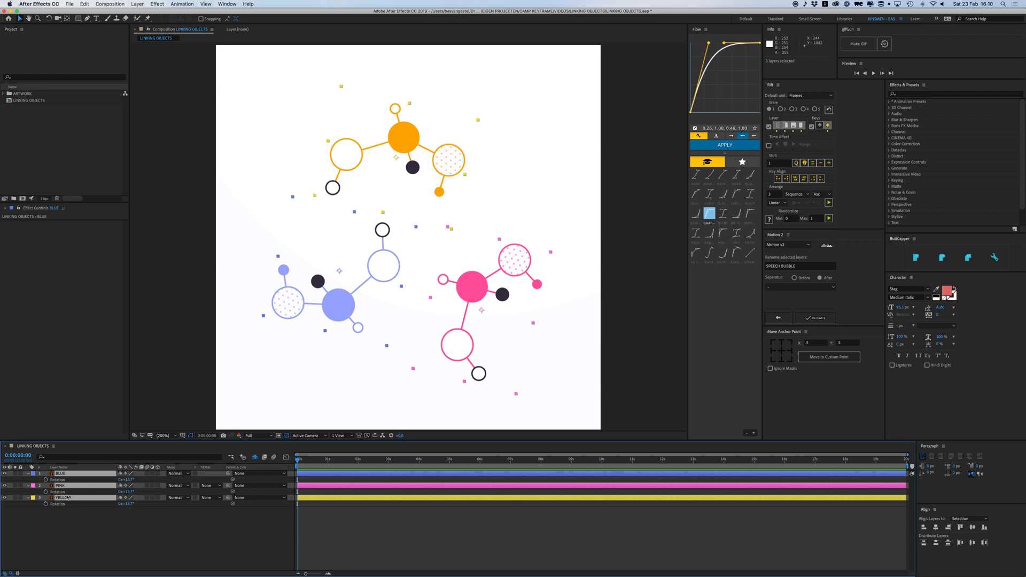
{"action": "left_click", "coordinate": [221, 537]}
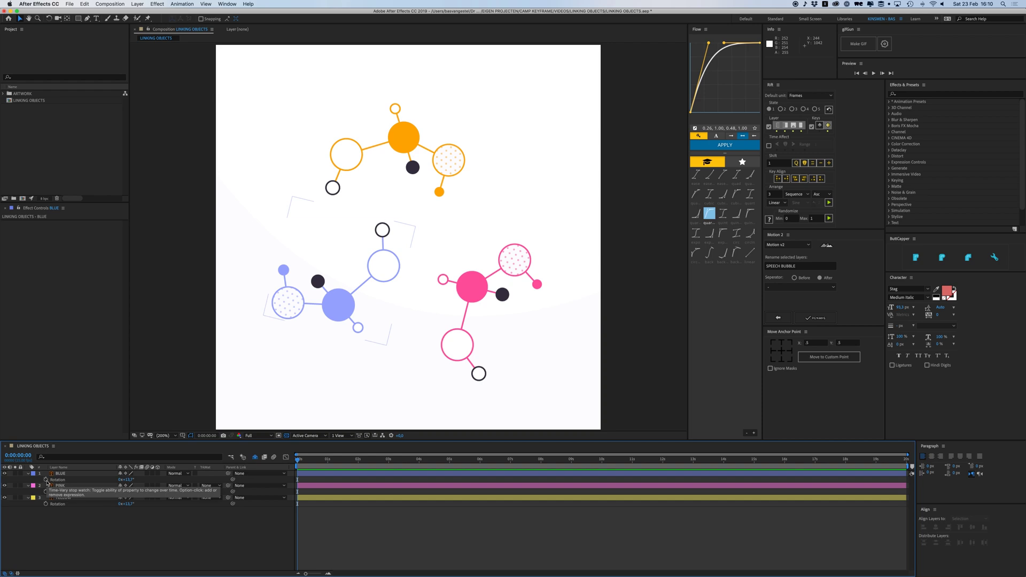
{"action": "left_click", "coordinate": [46, 480], "text": "alt"}
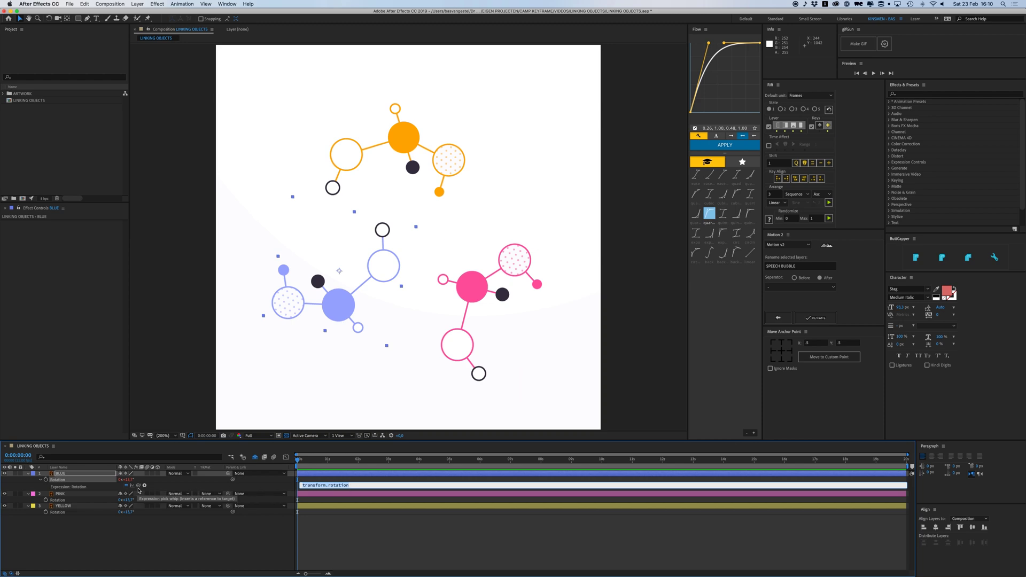
{"action": "left_click_drag", "start_coordinate": [139, 488], "coordinate": [65, 513]}
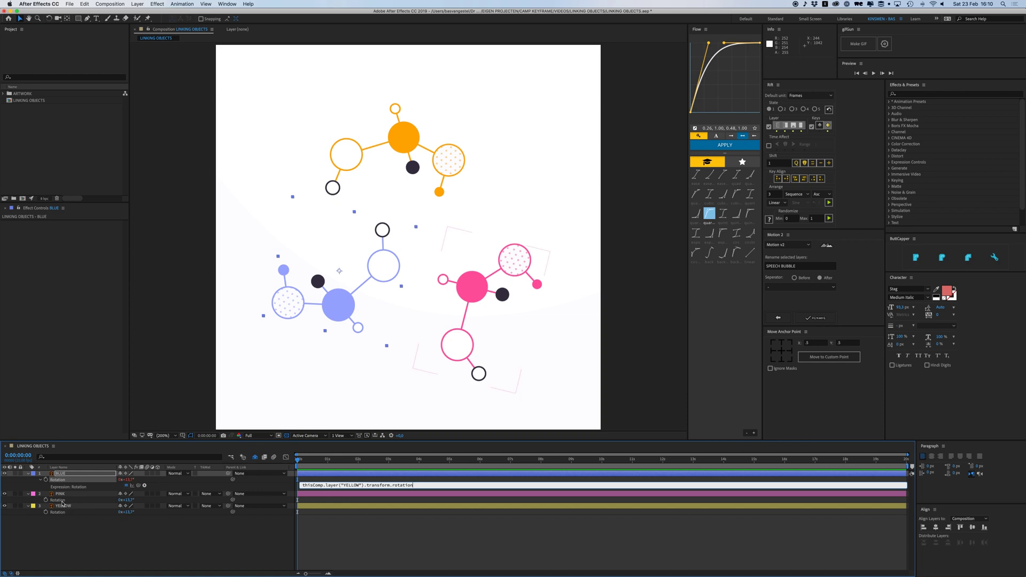
{"action": "left_click", "coordinate": [60, 495]}
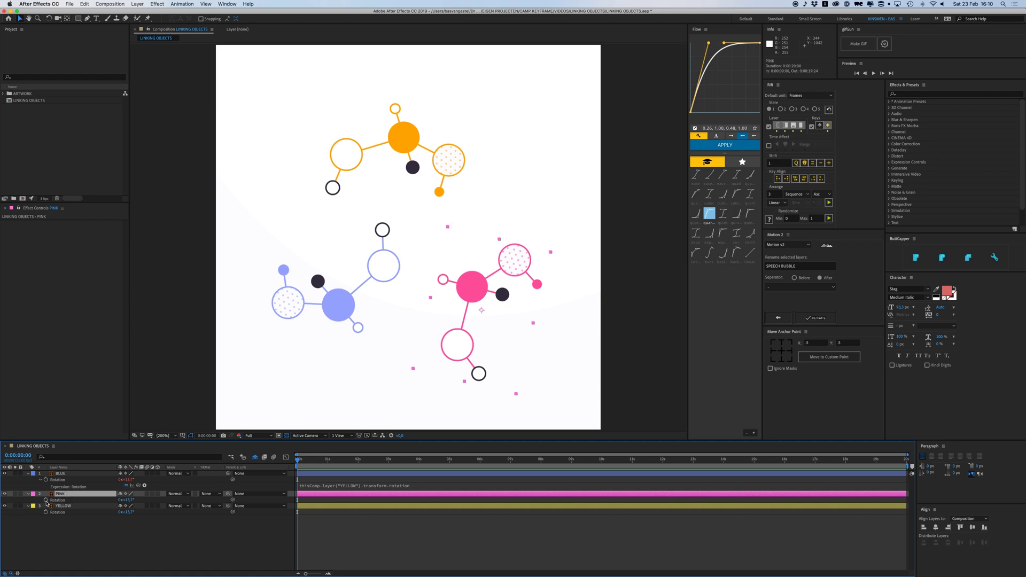
Link PINK's rotation to YELLOW's by expression, then rotate YELLOW so all three spin
{"action": "left_click", "coordinate": [45, 500], "text": "alt"}
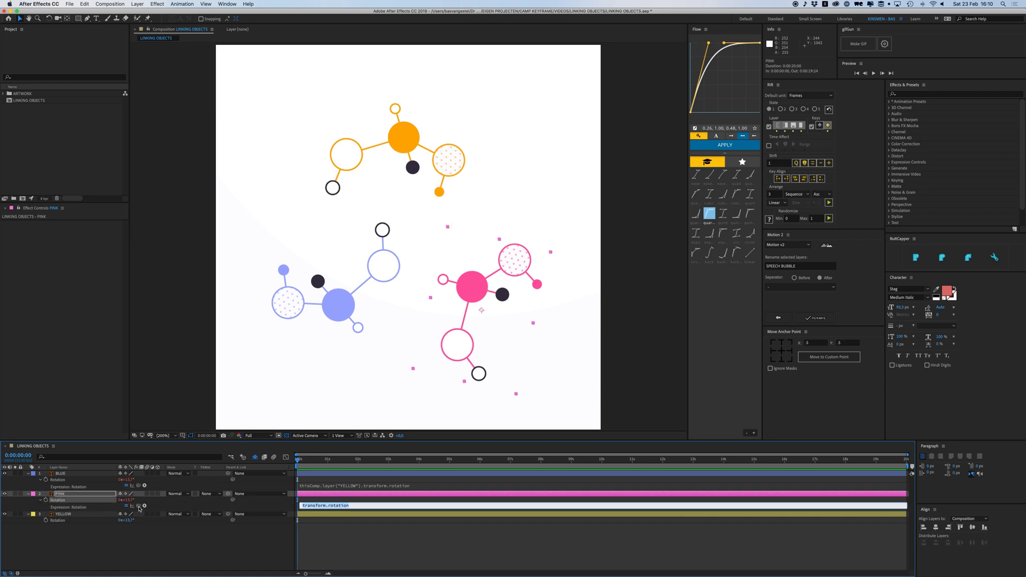
{"action": "left_click_drag", "start_coordinate": [139, 506], "coordinate": [64, 522]}
{"action": "left_click", "coordinate": [64, 517]}
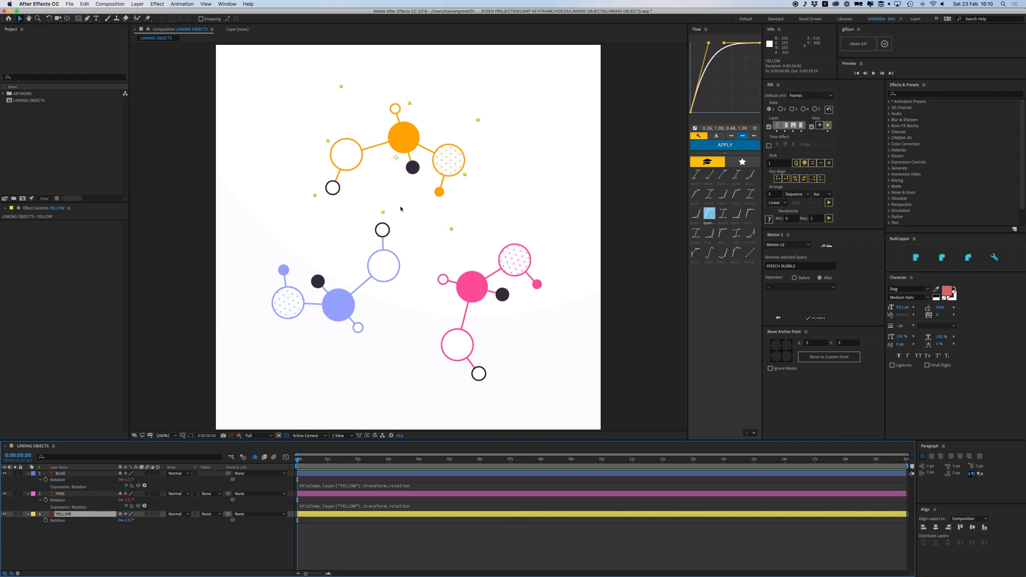
{"action": "key", "text": "w"}
{"action": "mouse_move", "coordinate": [452, 174]}
{"action": "left_mouse_down"}
{"action": "mouse_move", "coordinate": [465, 178]}
{"action": "mouse_move", "coordinate": [450, 183]}
{"action": "mouse_move", "coordinate": [444, 166]}
{"action": "left_mouse_up"}
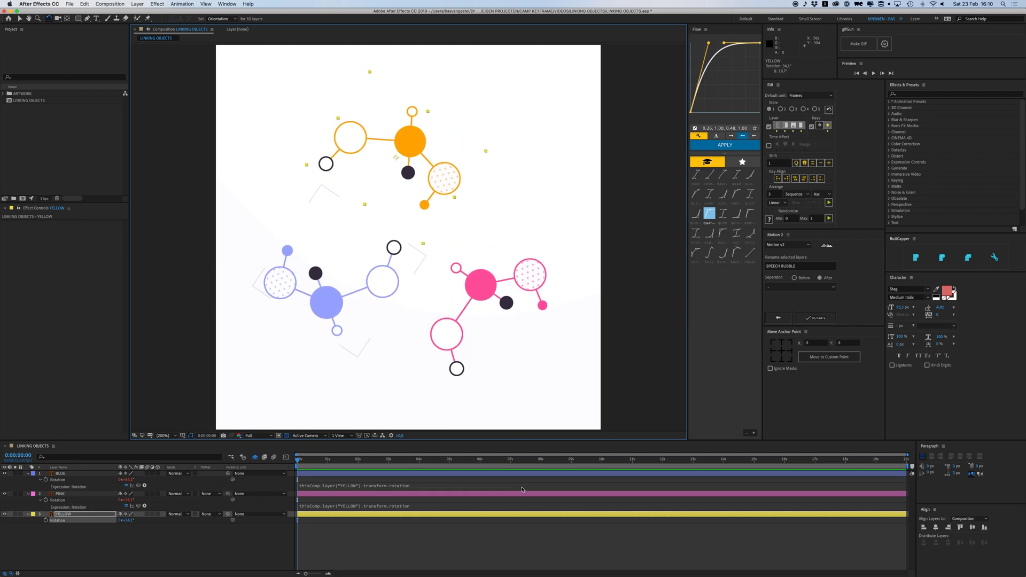
Select YELLOW, then click into and back out of BLUE's rotation expression
{"action": "left_click", "coordinate": [429, 530]}
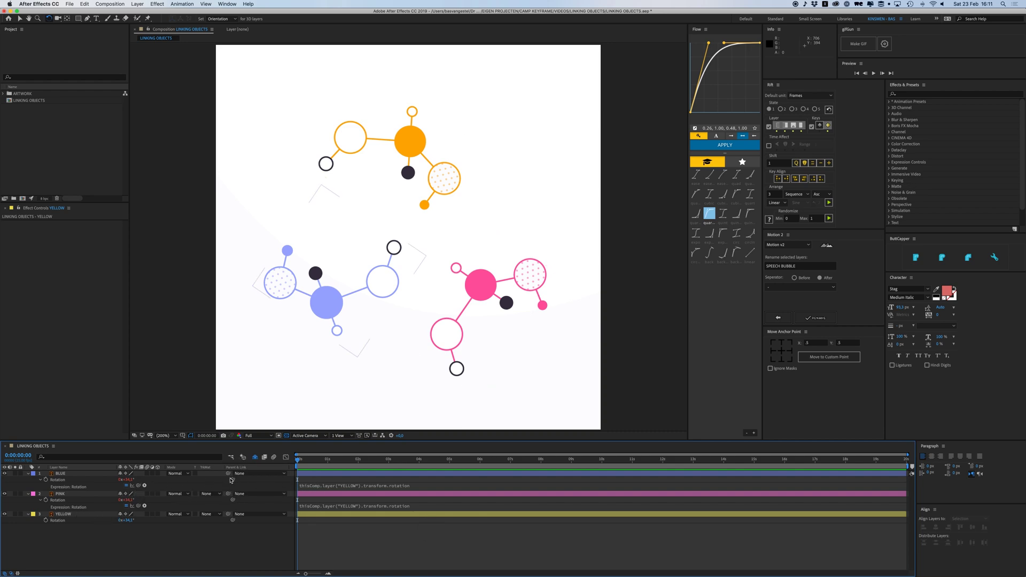
{"action": "left_click", "coordinate": [65, 514]}
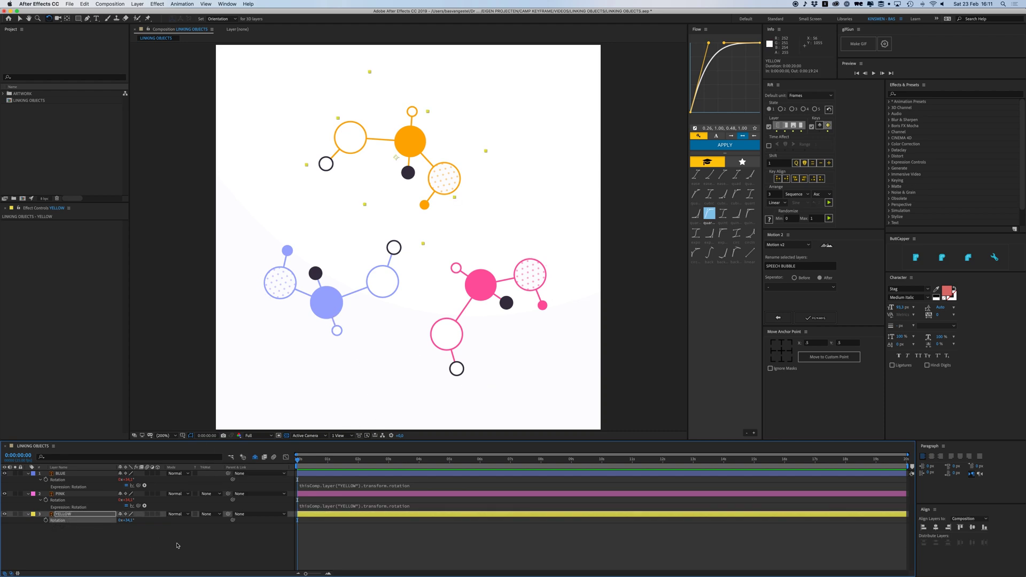
{"action": "left_click", "coordinate": [359, 485]}
{"action": "left_click", "coordinate": [150, 537]}
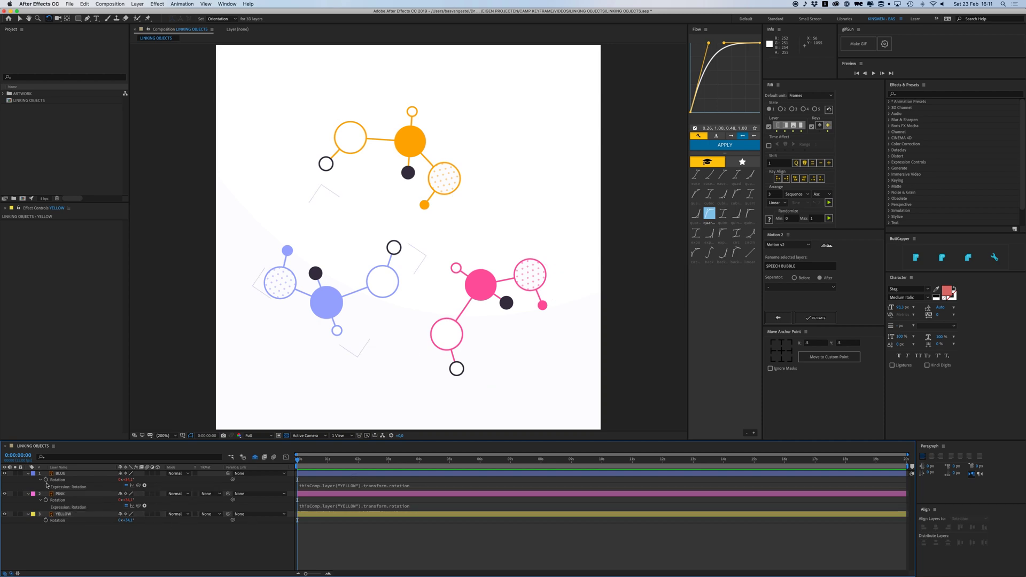
Delete the BLUE and PINK rotation expressions, go to frame 20, and undo a stray YELLOW rotation
{"action": "left_click", "coordinate": [46, 479], "text": "alt"}
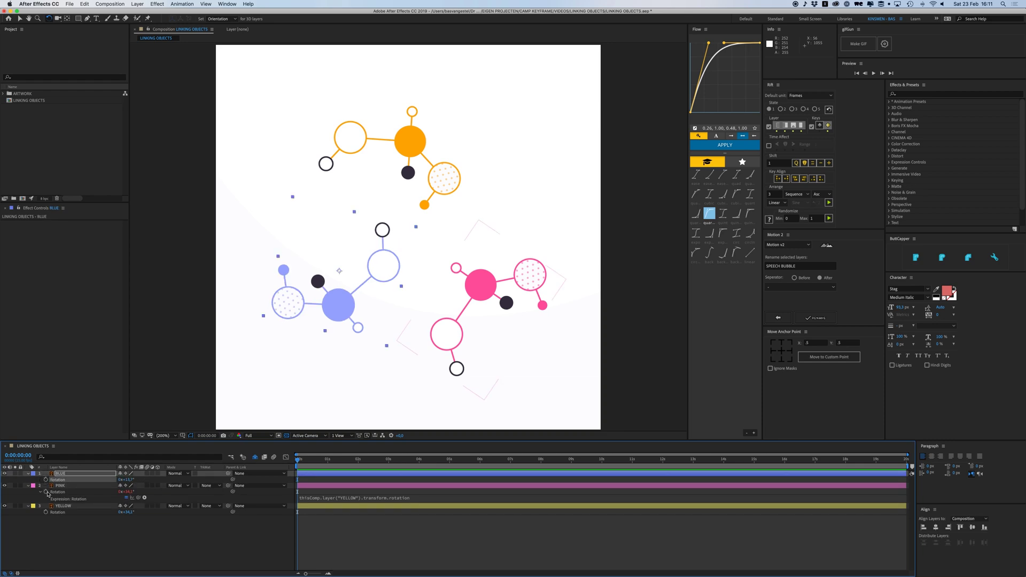
{"action": "left_click", "coordinate": [46, 491], "text": "alt"}
{"action": "left_click", "coordinate": [313, 462]}
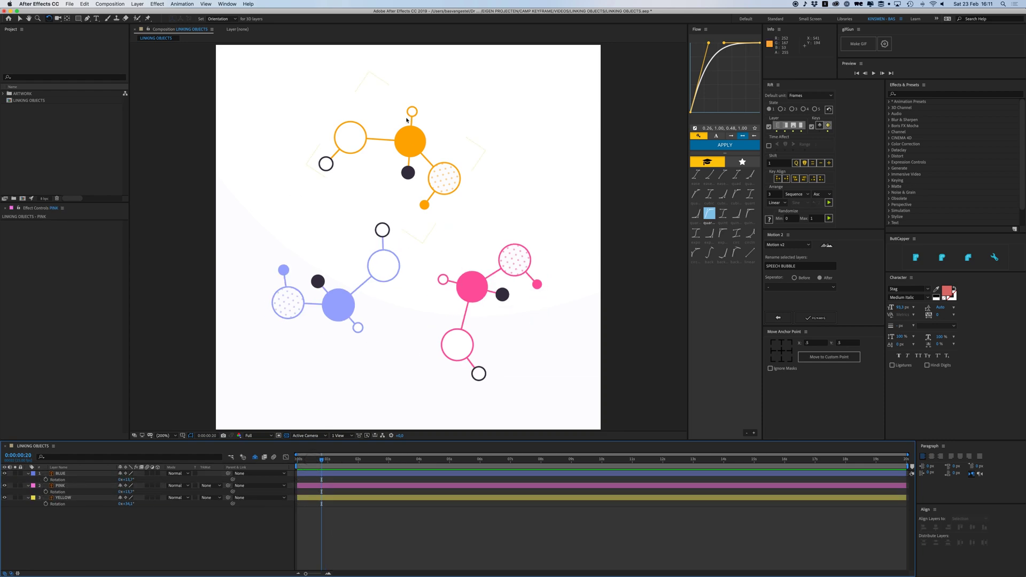
{"action": "left_click_drag", "start_coordinate": [406, 120], "coordinate": [445, 166]}
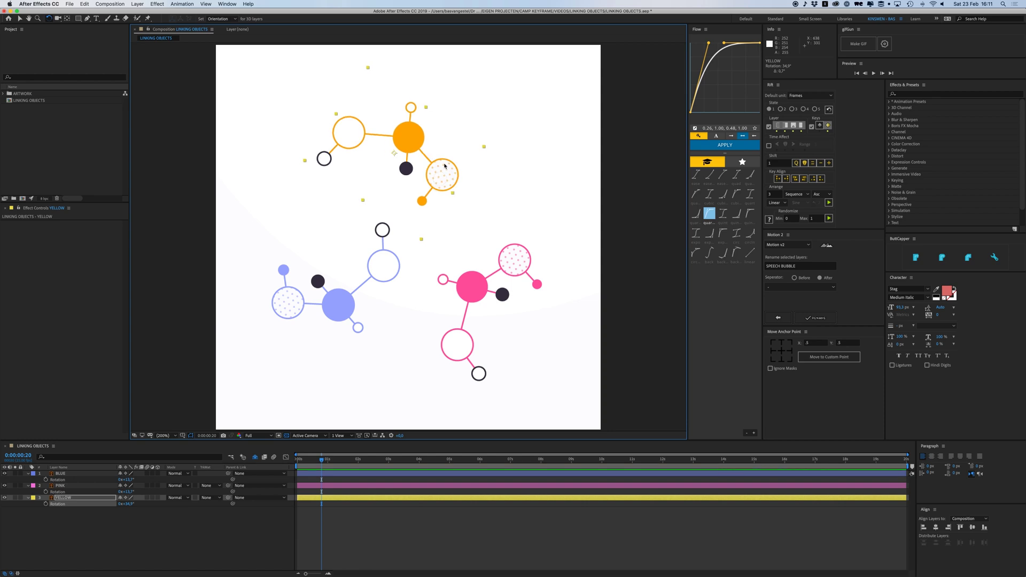
{"action": "key", "text": "super+z"}
{"action": "key", "text": "v"}
{"action": "left_click", "coordinate": [459, 526]}
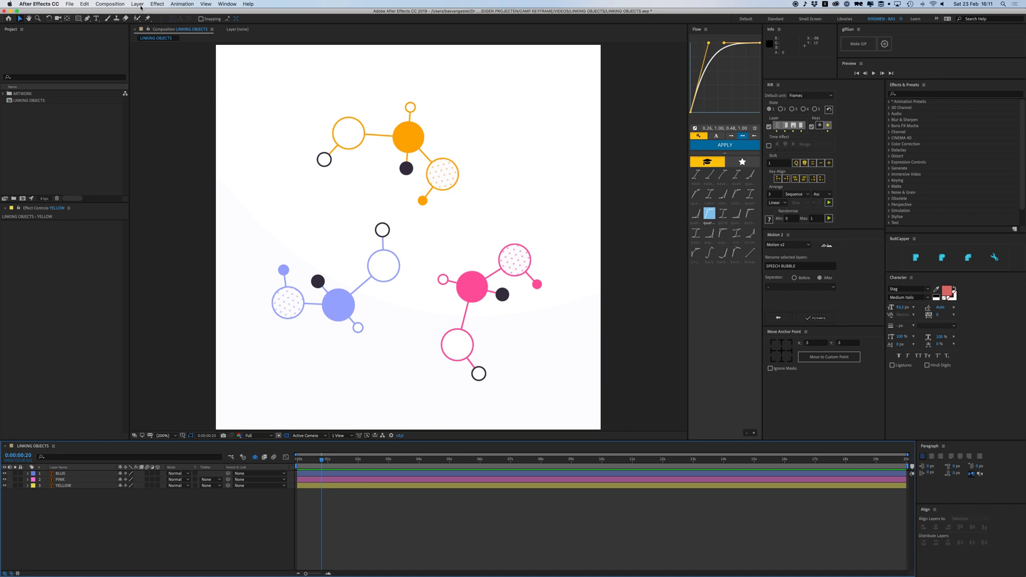
Add Null 1 via Layer > New > Null Object and drag it between the molecules
{"action": "left_click", "coordinate": [140, 6]}
{"action": "mouse_move", "coordinate": [142, 13]}
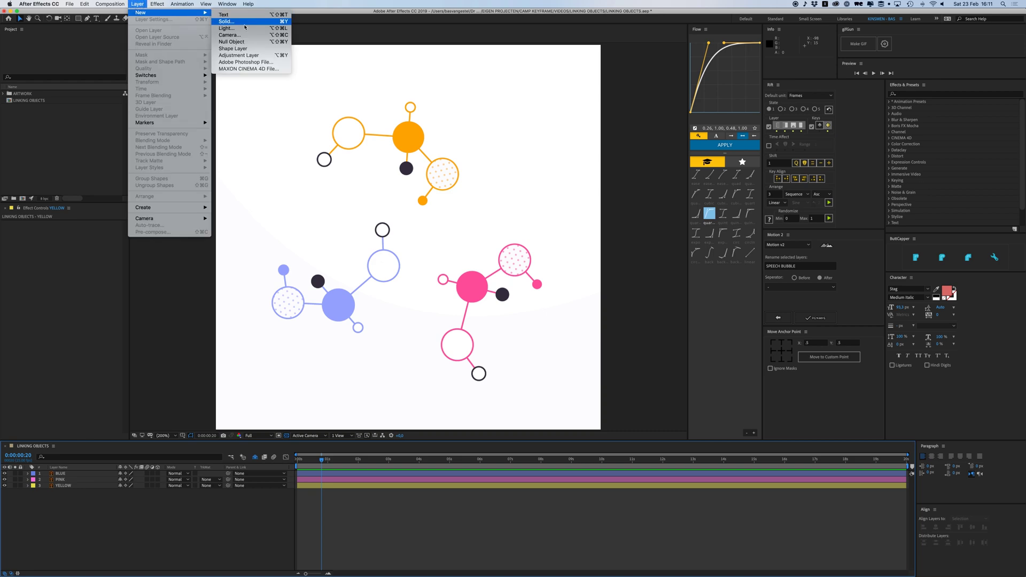
{"action": "left_click", "coordinate": [249, 43]}
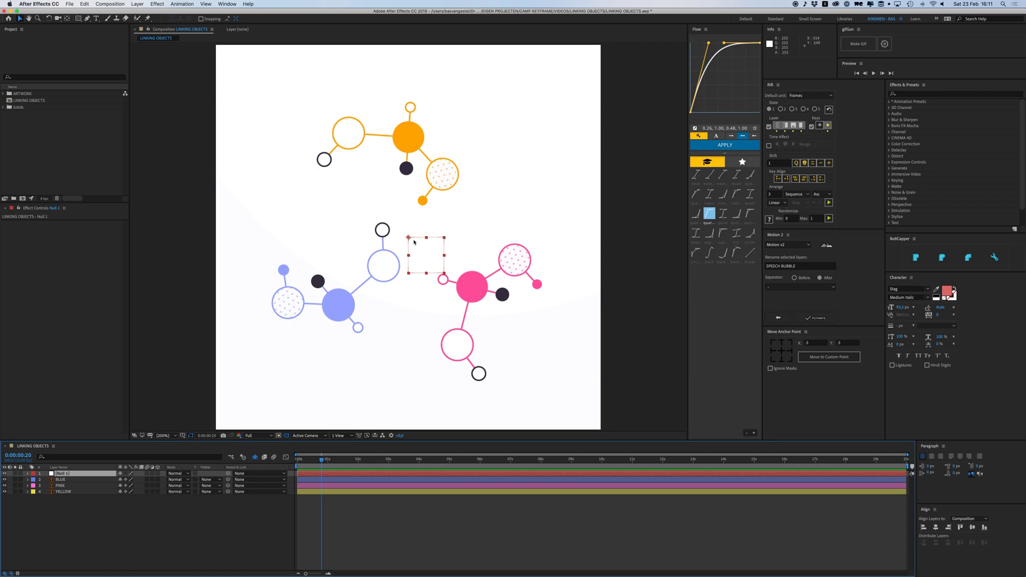
{"action": "left_click", "coordinate": [531, 503]}
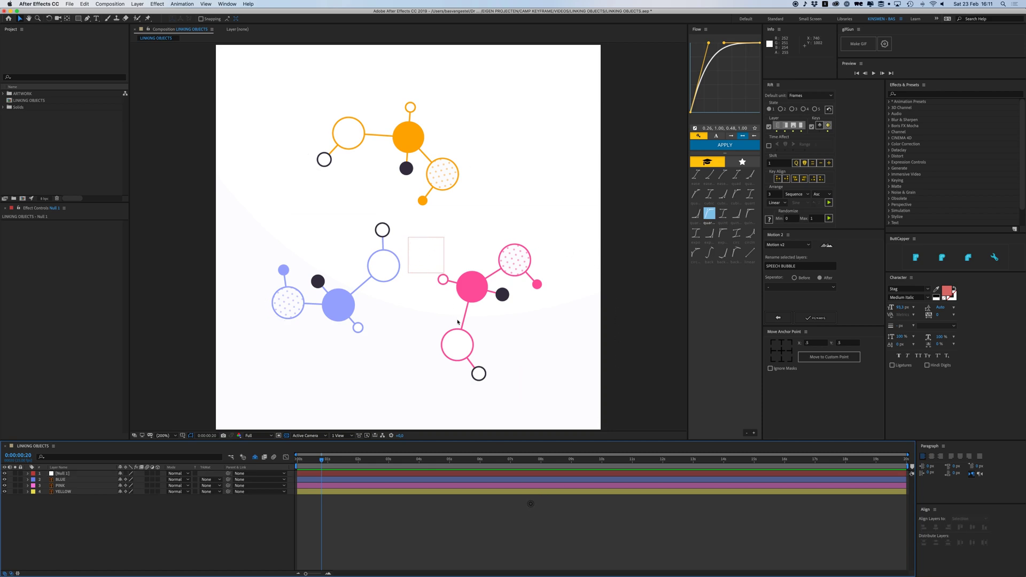
{"action": "left_click", "coordinate": [444, 255]}
{"action": "left_click", "coordinate": [518, 502]}
{"action": "left_click", "coordinate": [441, 267]}
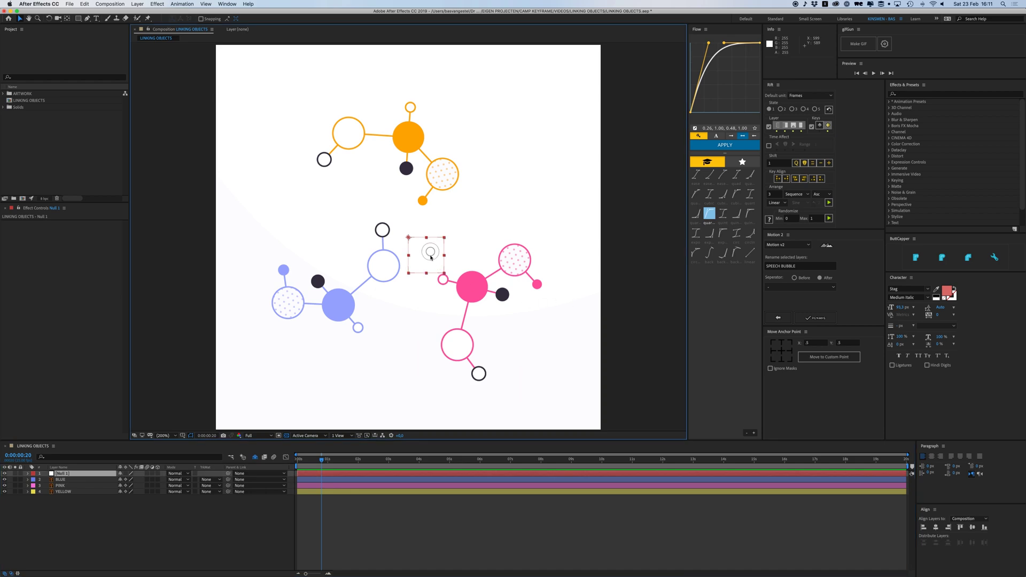
{"action": "mouse_move", "coordinate": [430, 263]}
{"action": "left_mouse_down"}
{"action": "mouse_move", "coordinate": [490, 158]}
{"action": "mouse_move", "coordinate": [547, 128]}
{"action": "mouse_move", "coordinate": [538, 125]}
{"action": "mouse_move", "coordinate": [427, 259]}
{"action": "left_mouse_up"}
{"action": "key", "text": "Return"}
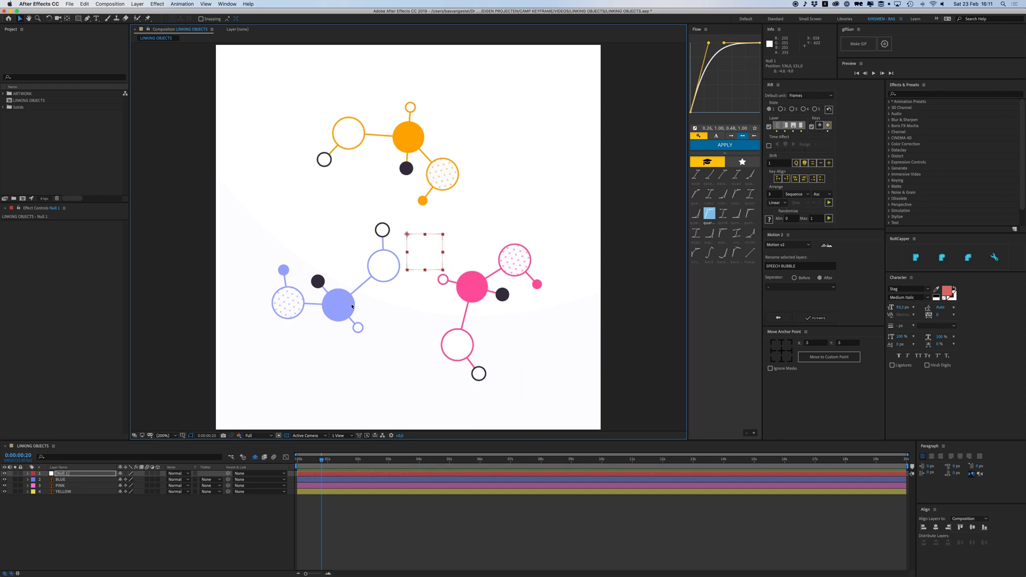
{"action": "left_click_drag", "start_coordinate": [60, 536], "coordinate": [65, 479]}
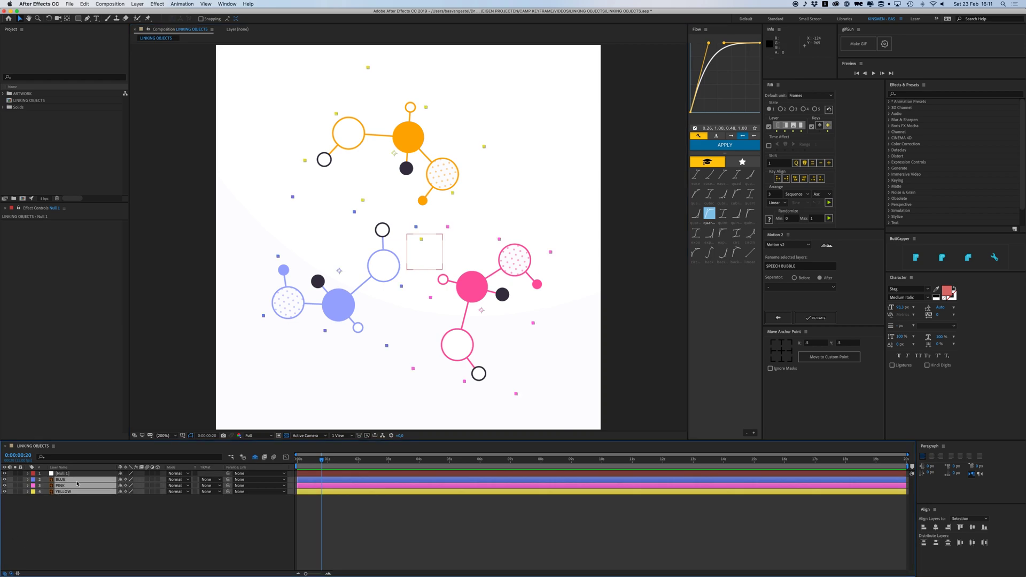
{"action": "left_click", "coordinate": [103, 502]}
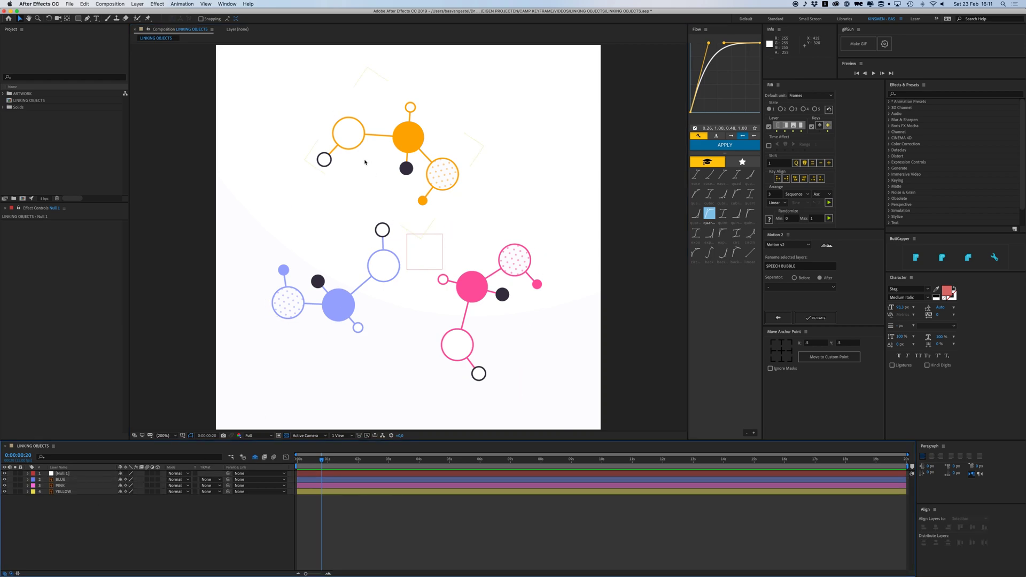
{"action": "left_click", "coordinate": [383, 138]}
{"action": "left_click", "coordinate": [476, 287], "text": "shift"}
{"action": "left_click", "coordinate": [336, 305], "text": "shift"}
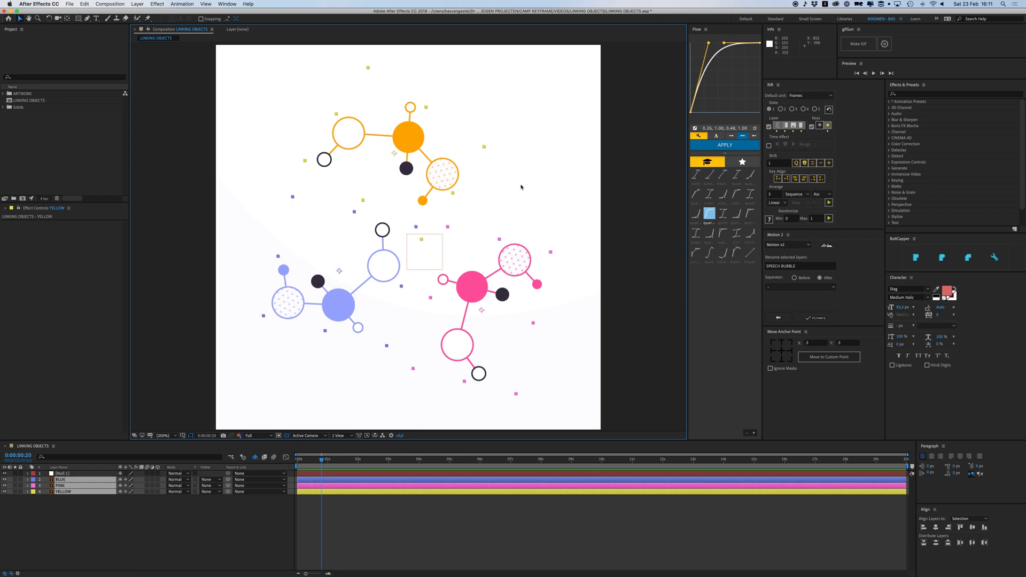
{"action": "left_click", "coordinate": [479, 286]}
{"action": "left_click", "coordinate": [338, 304], "text": "shift"}
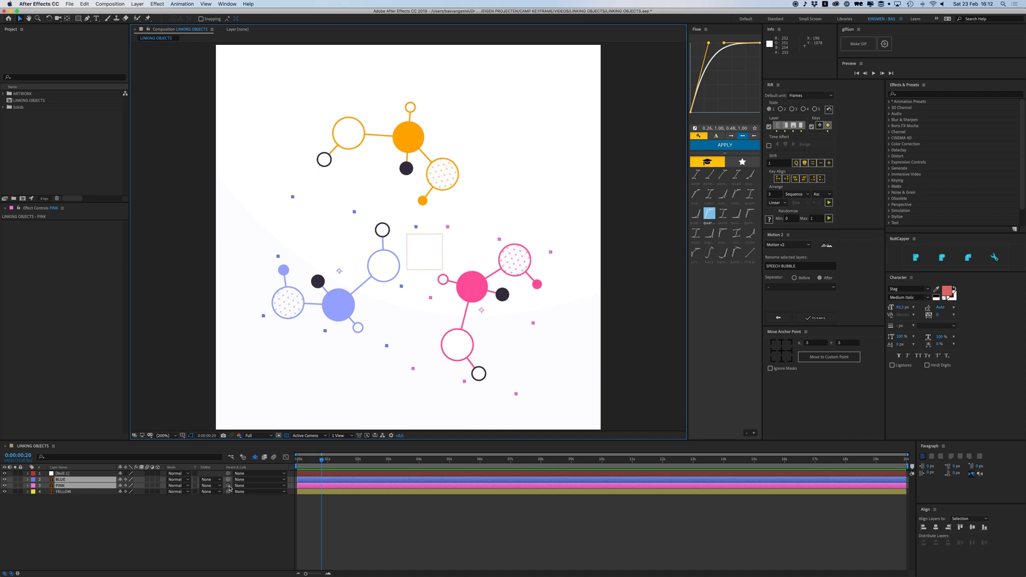
{"action": "left_click_drag", "start_coordinate": [229, 485], "coordinate": [88, 491]}
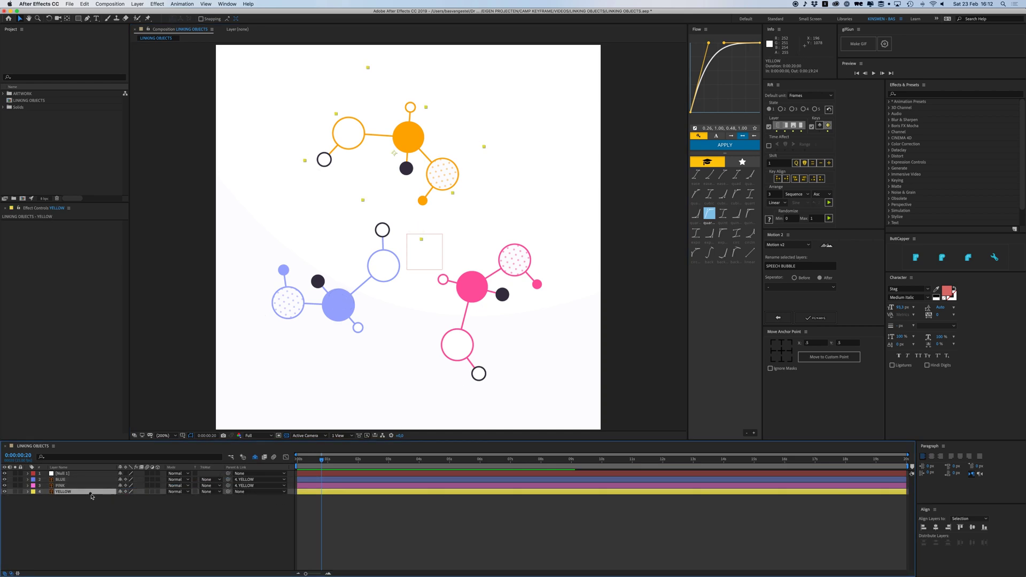
{"action": "left_click_drag", "start_coordinate": [441, 176], "coordinate": [426, 243]}
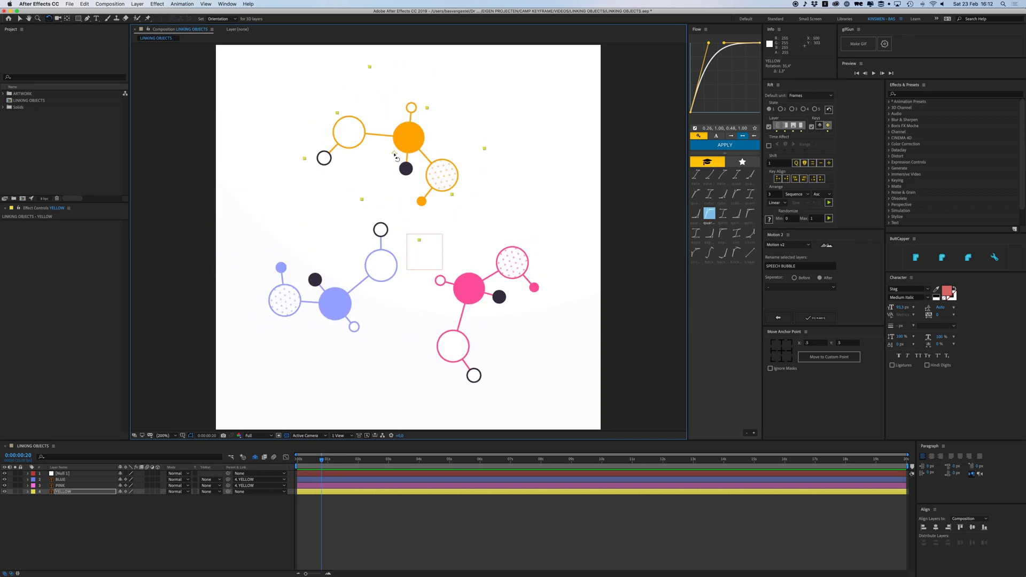
{"action": "left_click", "coordinate": [67, 19]}
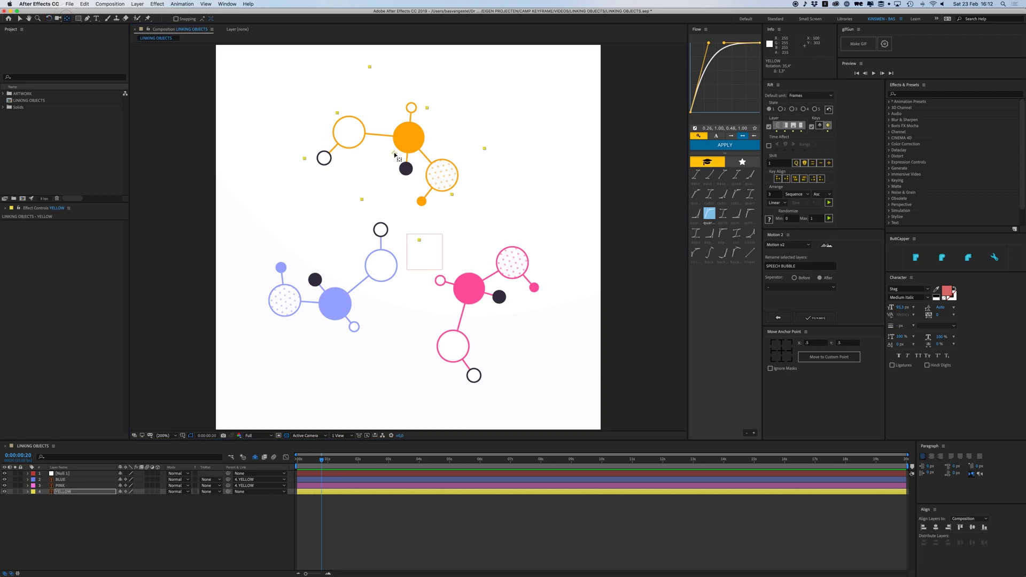
{"action": "left_click_drag", "start_coordinate": [395, 154], "coordinate": [419, 241]}
{"action": "key", "text": "w"}
{"action": "left_click_drag", "start_coordinate": [450, 187], "coordinate": [485, 237]}
{"action": "key", "text": "super+z"}
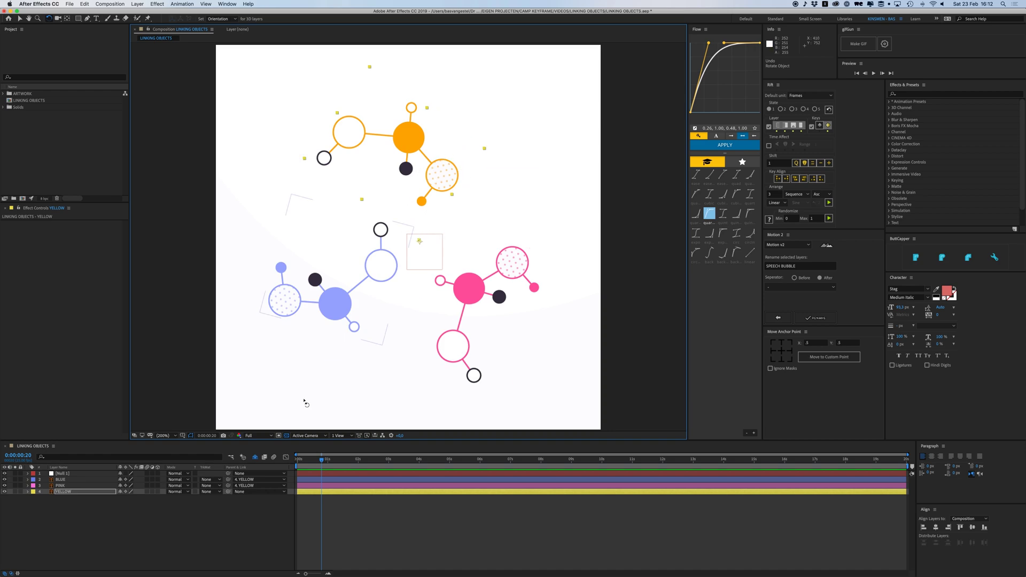
{"action": "key", "text": "super+z"}
{"action": "key", "text": "super+z"}
{"action": "key", "text": "super+z"}
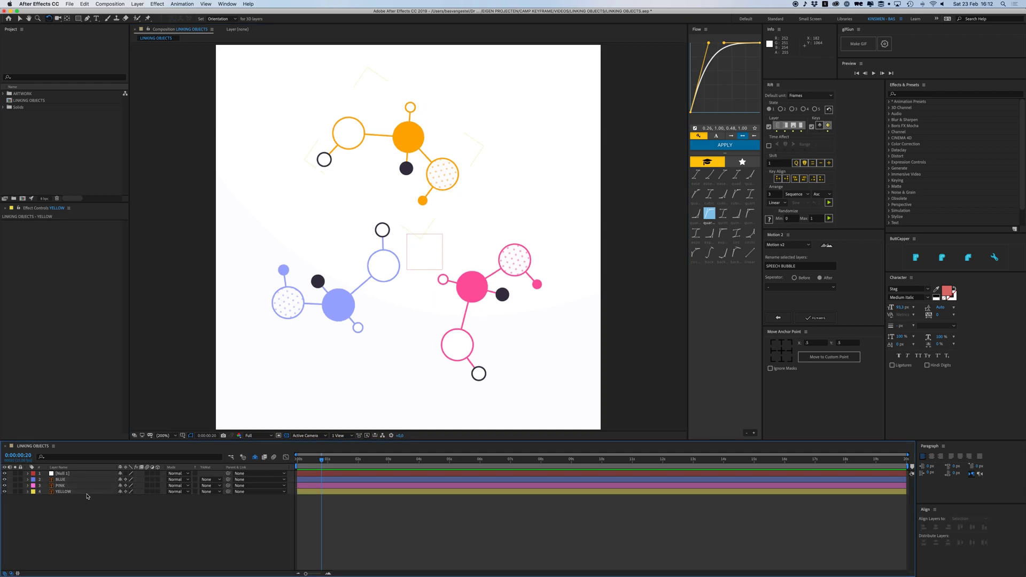
Pick-whip BLUE, PINK and YELLOW to Null 1, then rotate the null to test
{"action": "left_click_drag", "start_coordinate": [87, 496], "coordinate": [68, 481]}
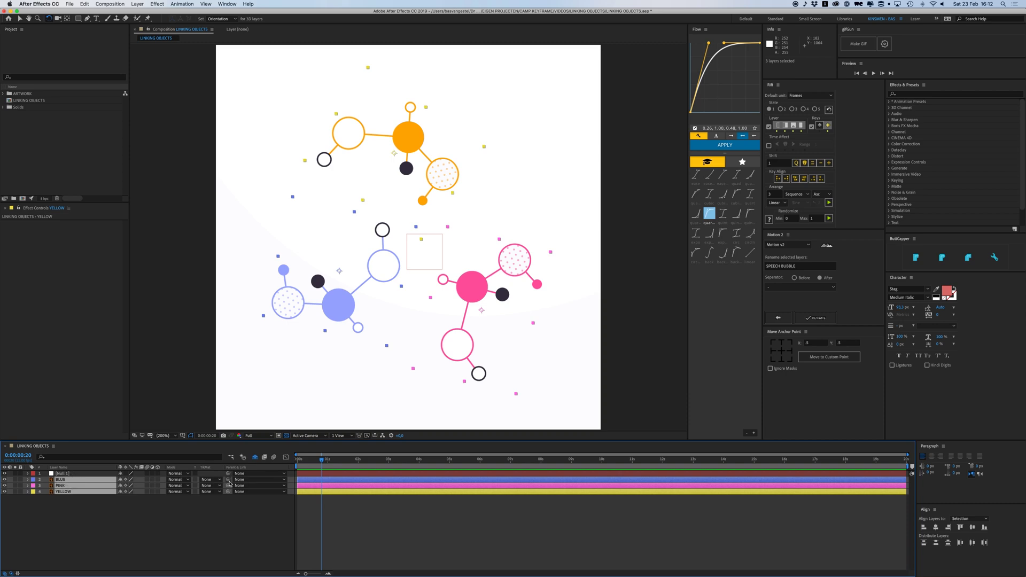
{"action": "left_click_drag", "start_coordinate": [226, 484], "coordinate": [63, 474]}
{"action": "left_click", "coordinate": [437, 250]}
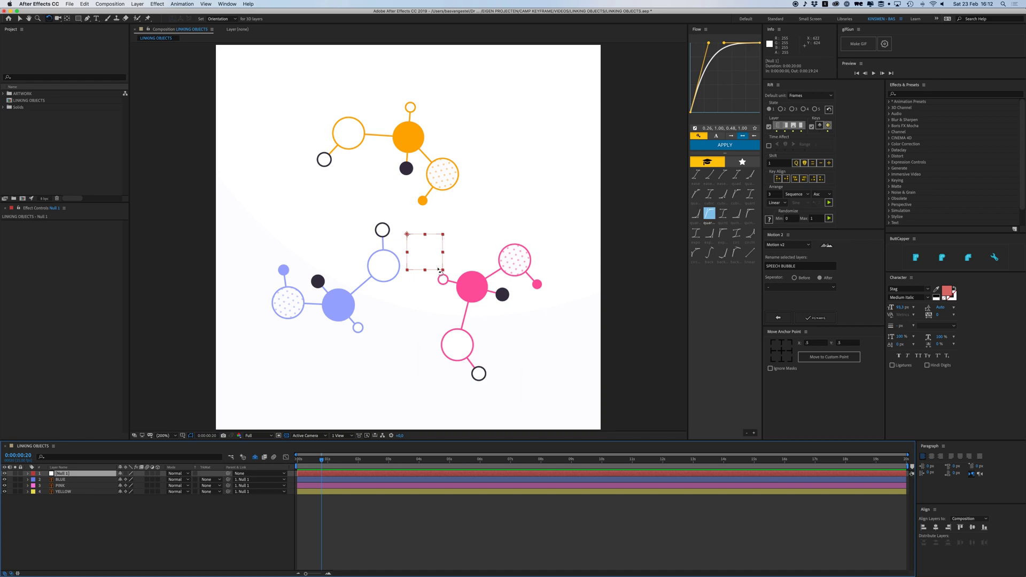
{"action": "left_click_drag", "start_coordinate": [433, 269], "coordinate": [438, 551]}
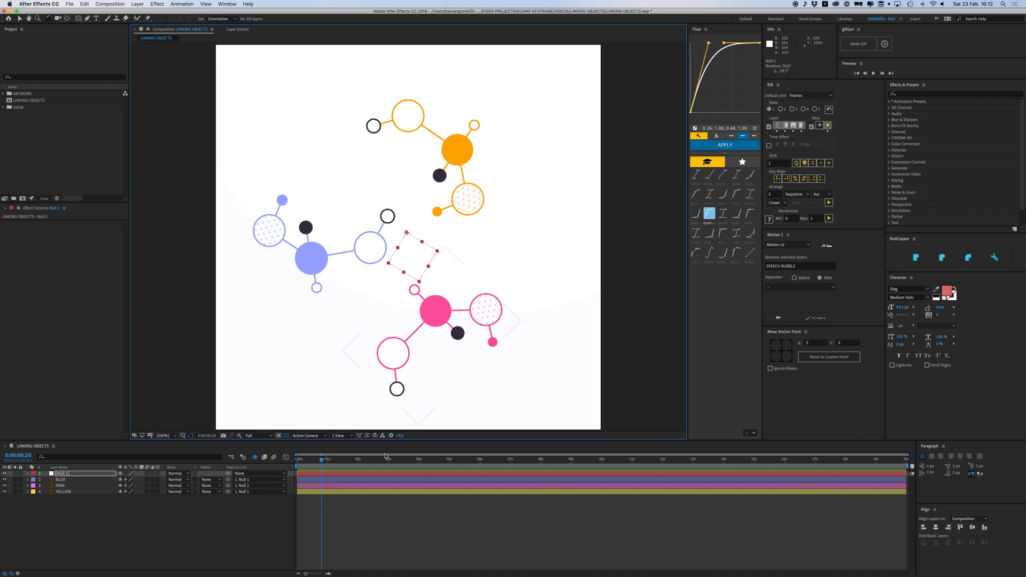
Keyframe the three molecules' rotation from 0 s to about 162.7° at 0:00:04:01
{"action": "left_click", "coordinate": [61, 479]}
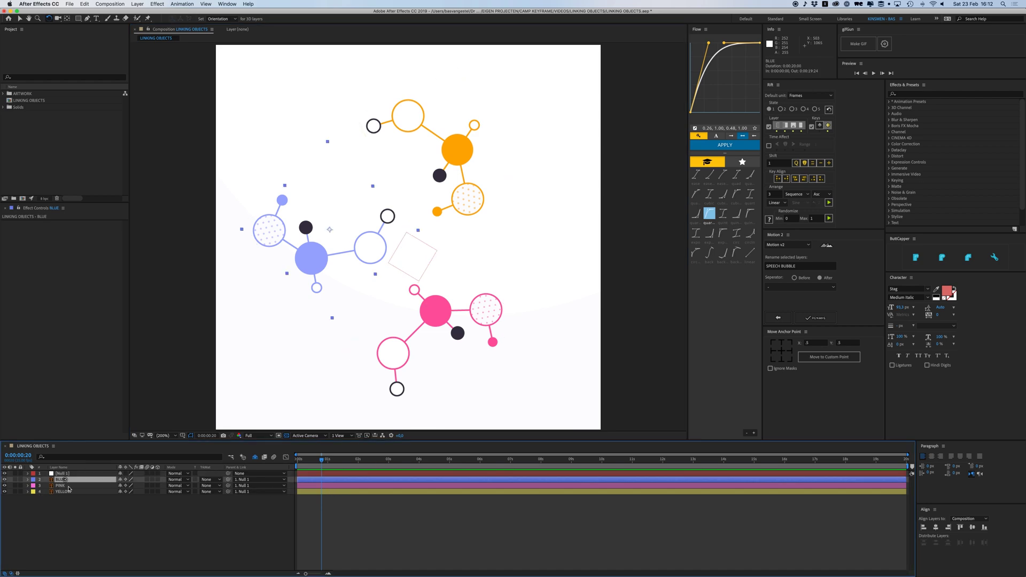
{"action": "left_click", "coordinate": [69, 492], "text": "shift"}
{"action": "key", "text": "r"}
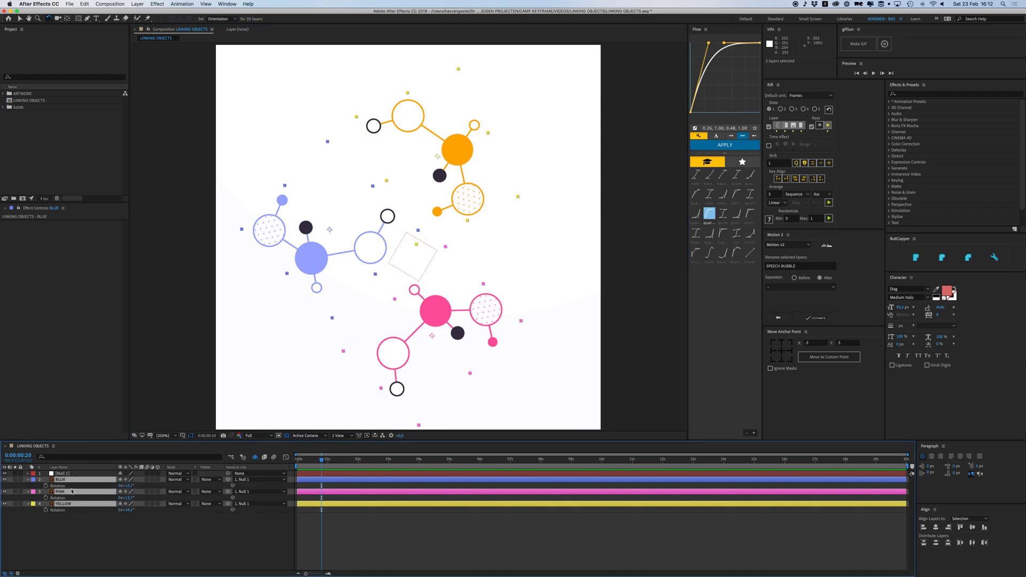
{"action": "left_click", "coordinate": [46, 486]}
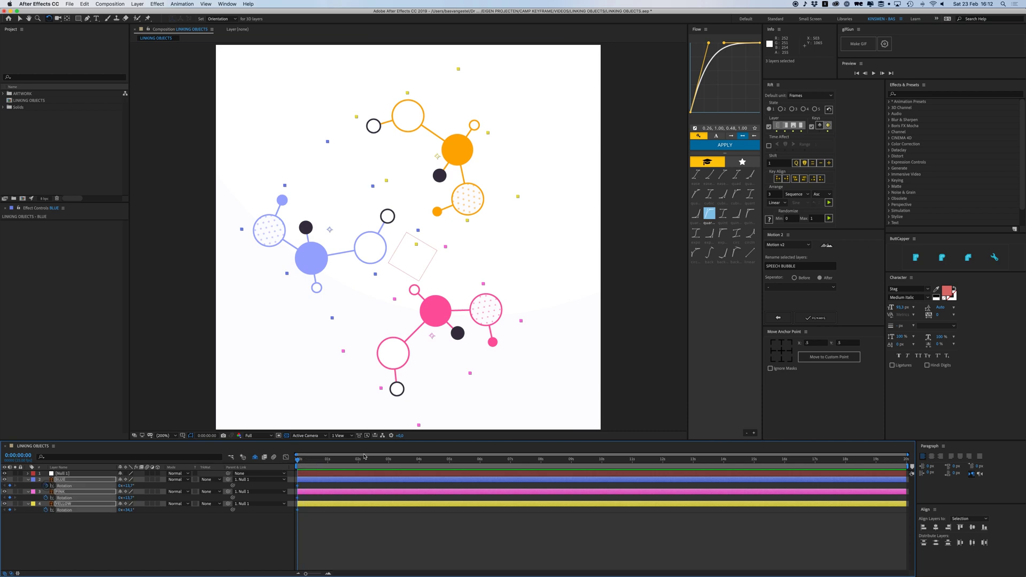
{"action": "left_click", "coordinate": [419, 463]}
{"action": "left_click_drag", "start_coordinate": [132, 487], "coordinate": [218, 487]}
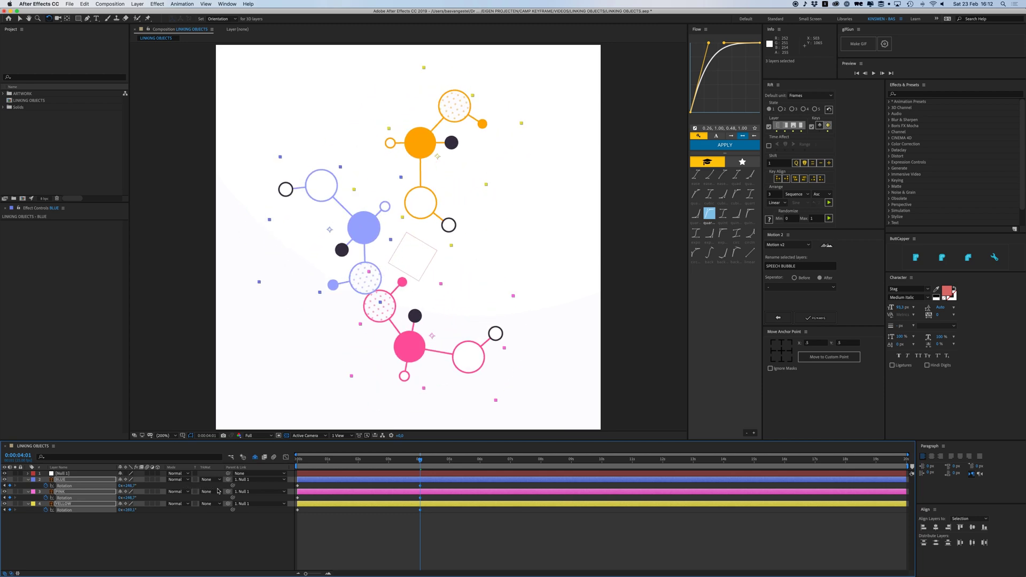
{"action": "left_click", "coordinate": [102, 532]}
{"action": "left_click", "coordinate": [63, 480]}
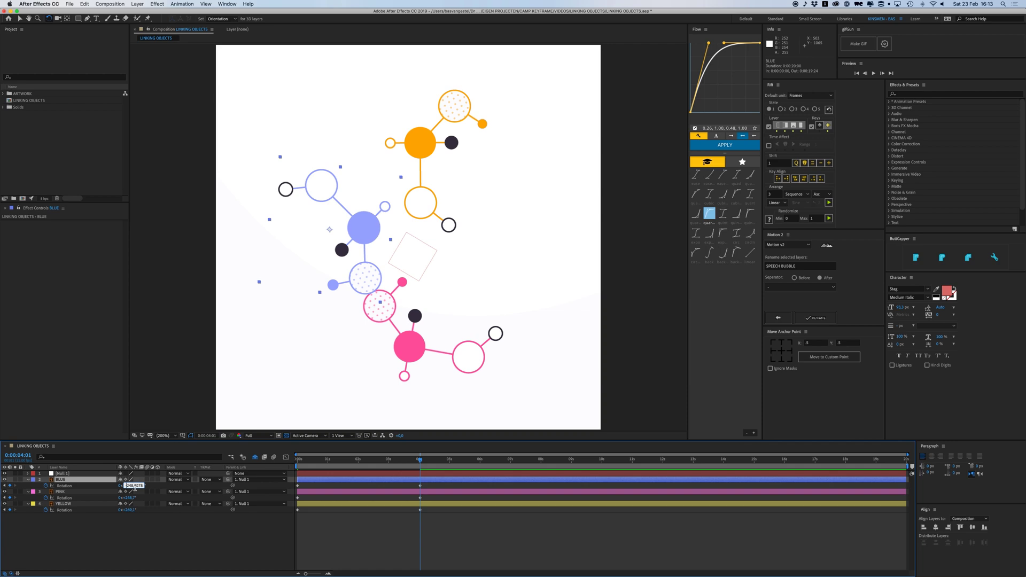
{"action": "key", "text": "Return"}
Rewind and preview the molecules spinning, then select Null 1
{"action": "left_click", "coordinate": [355, 540]}
{"action": "left_click_drag", "start_coordinate": [311, 459], "coordinate": [293, 460]}
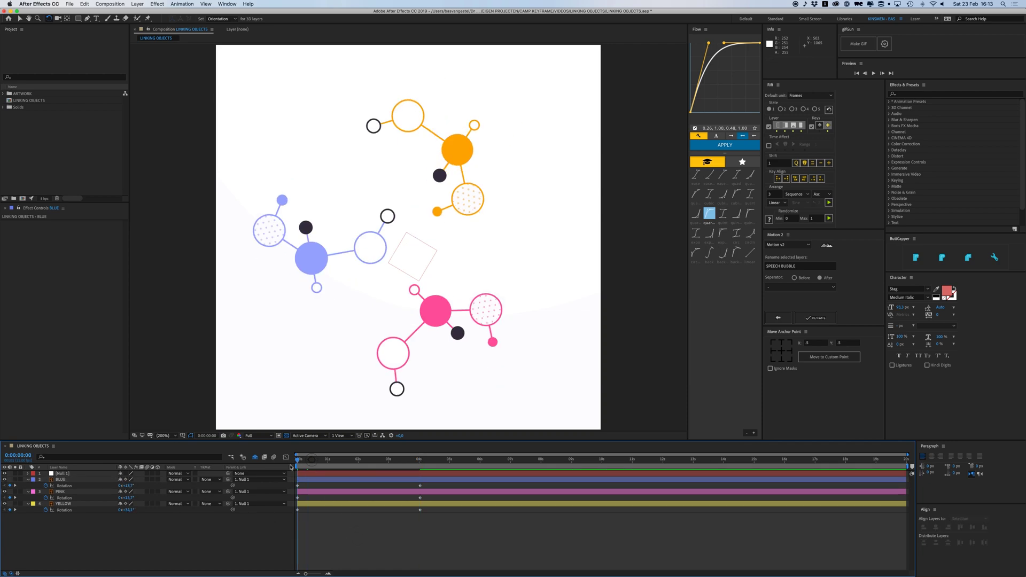
{"action": "key", "text": "space"}
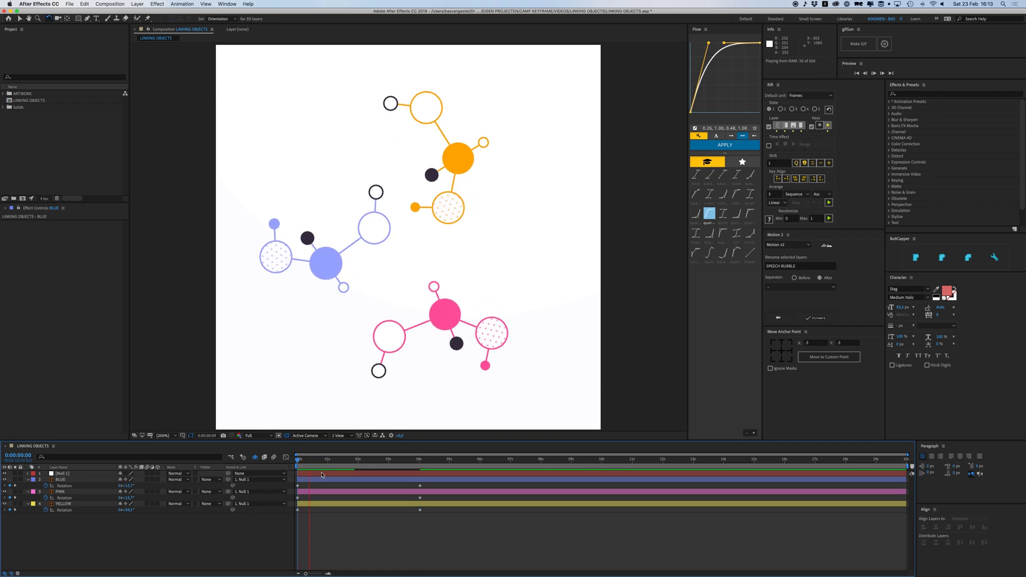
{"action": "left_click", "coordinate": [362, 473]}
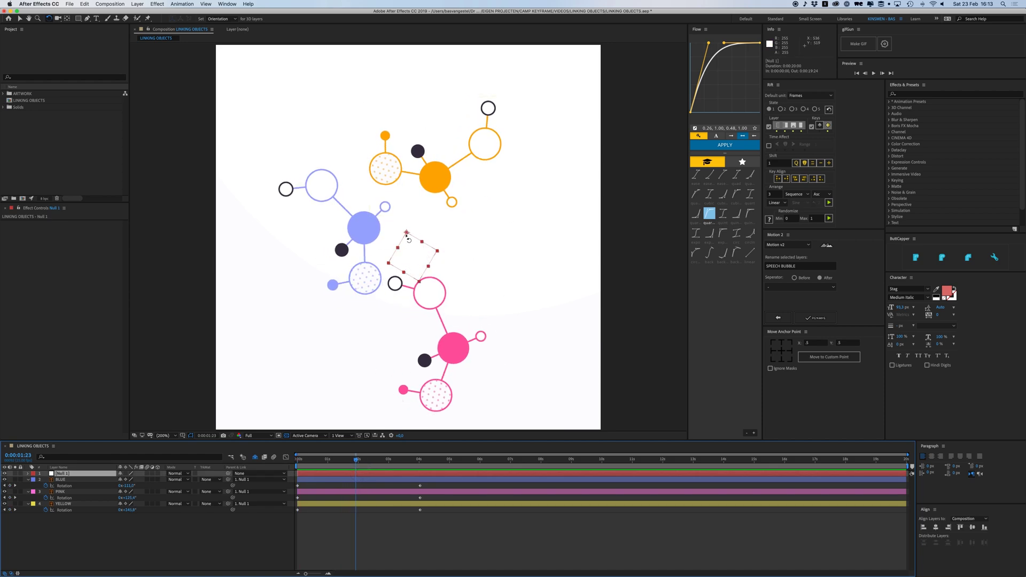
Keyframe Null 1's rotation from 0:00 to about 184° at 0:00:04:01
{"action": "left_click_drag", "start_coordinate": [337, 463], "coordinate": [291, 464]}
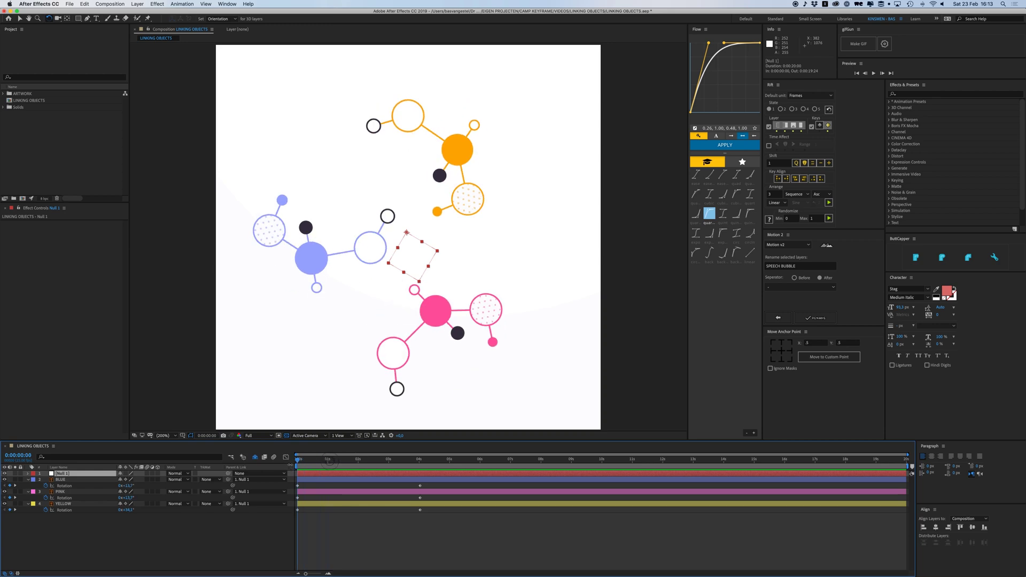
{"action": "key", "text": "r"}
{"action": "left_click", "coordinate": [46, 479]}
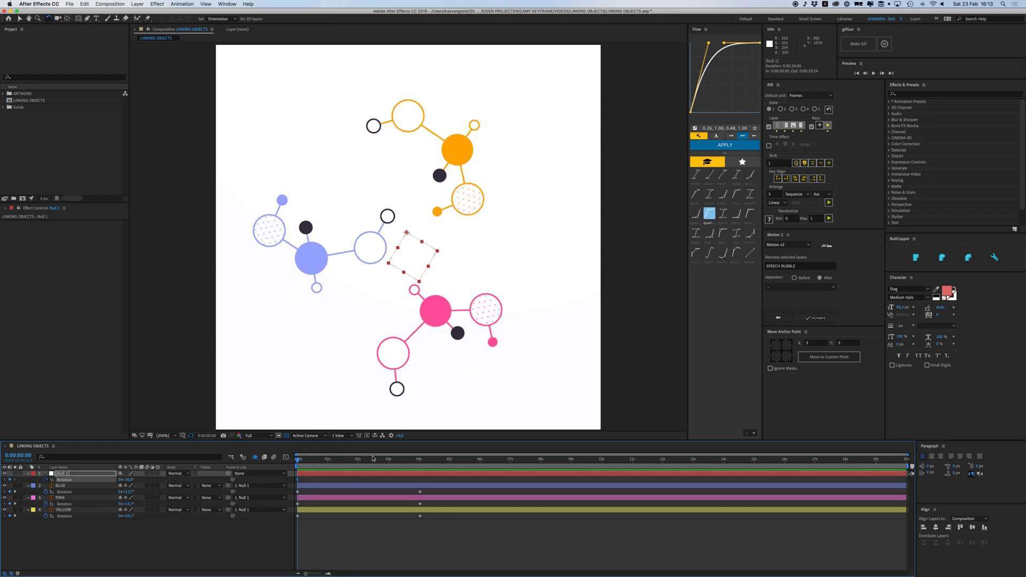
{"action": "left_click_drag", "start_coordinate": [413, 465], "coordinate": [420, 463]}
{"action": "left_click_drag", "start_coordinate": [434, 257], "coordinate": [414, 434]}
{"action": "left_click", "coordinate": [388, 546]}
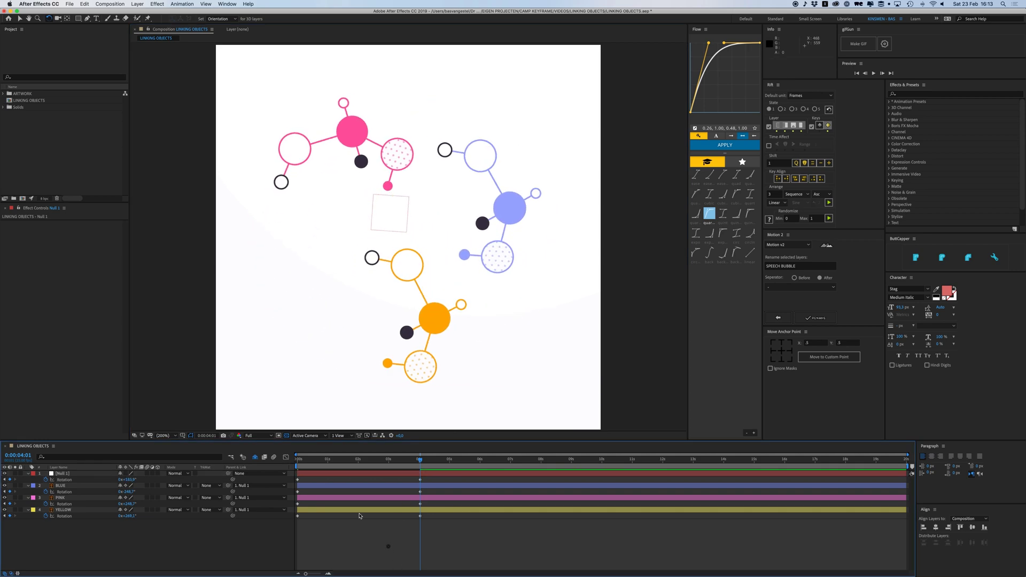
Preview the animation of the molecules orbiting the null while spinning
{"action": "key", "text": "space"}
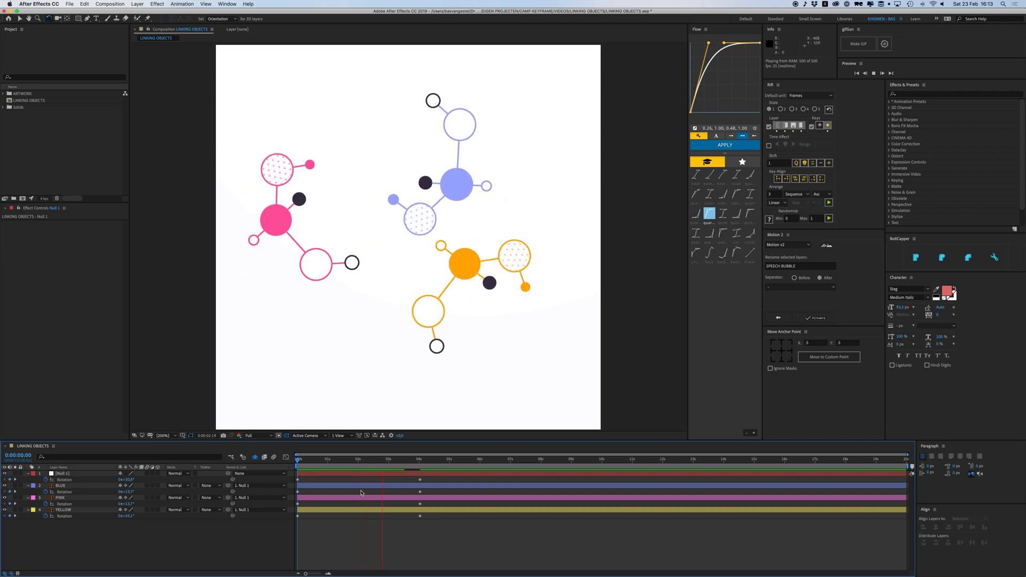
{"action": "key", "text": "space"}
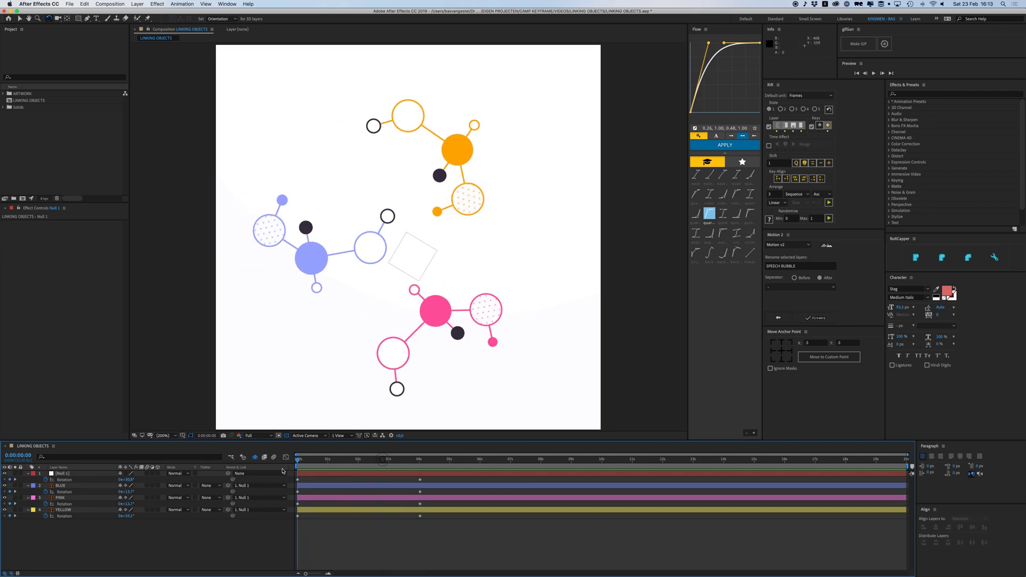
{"action": "key", "text": "space"}
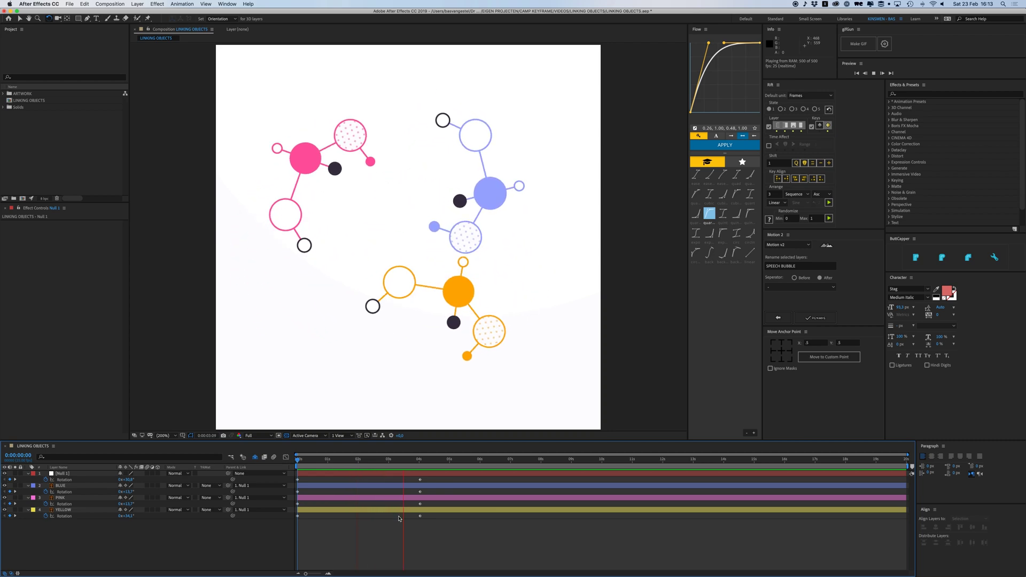
{"action": "key", "text": "space"}
Add Position keyframes to Null 1, moving the group down-right at 0:00:04:01 and up-left at 0:00
{"action": "left_click_drag", "start_coordinate": [388, 465], "coordinate": [329, 460]}
{"action": "left_click", "coordinate": [332, 472]}
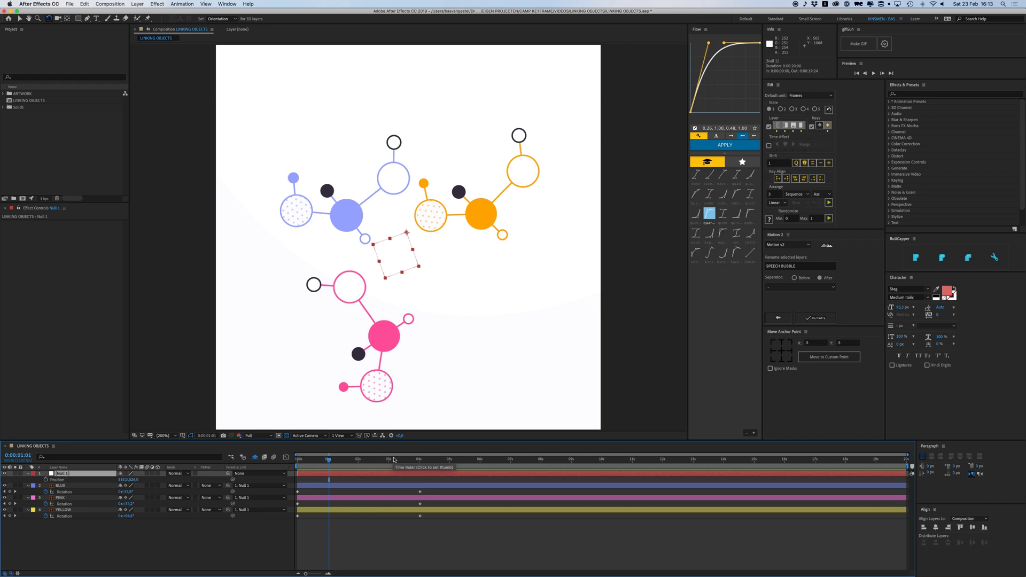
{"action": "key", "text": "alt+shift+p"}
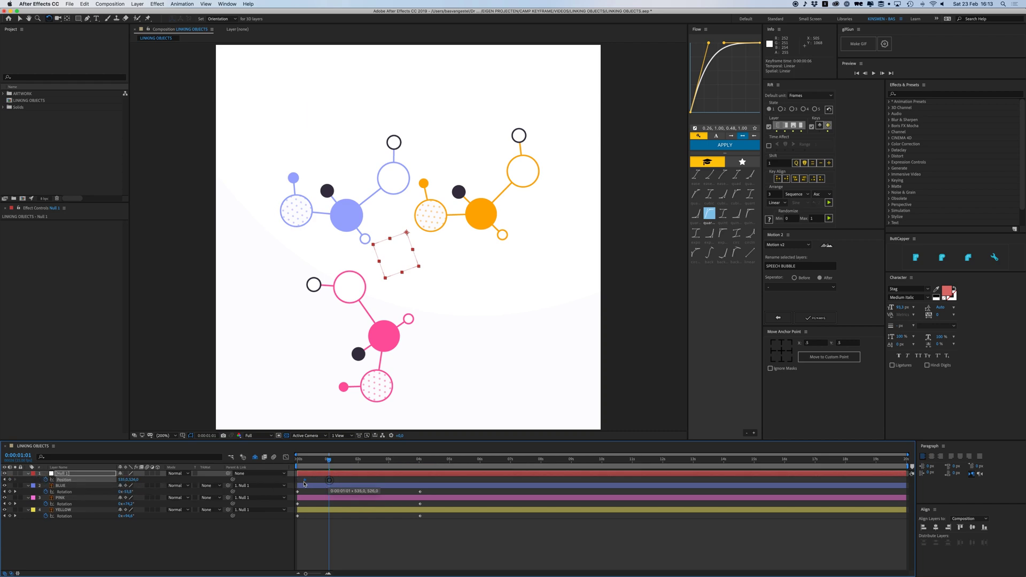
{"action": "left_click_drag", "start_coordinate": [378, 460], "coordinate": [420, 461]}
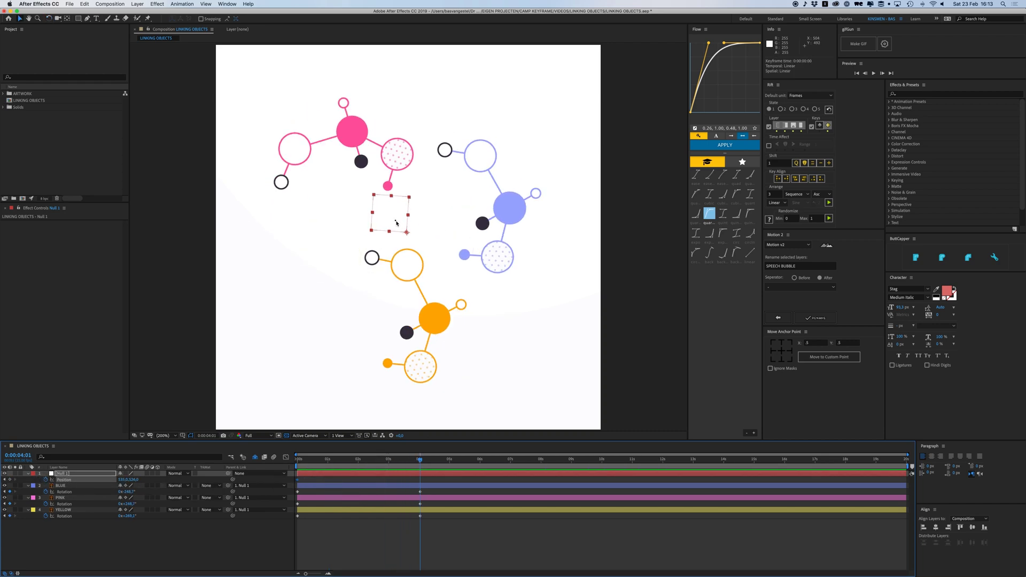
{"action": "mouse_move", "coordinate": [396, 223]}
{"action": "left_mouse_down"}
{"action": "mouse_move", "coordinate": [382, 259]}
{"action": "mouse_move", "coordinate": [433, 267]}
{"action": "mouse_move", "coordinate": [375, 211]}
{"action": "mouse_move", "coordinate": [387, 209]}
{"action": "left_mouse_up"}
{"action": "key", "text": "Home"}
{"action": "left_click", "coordinate": [440, 531]}
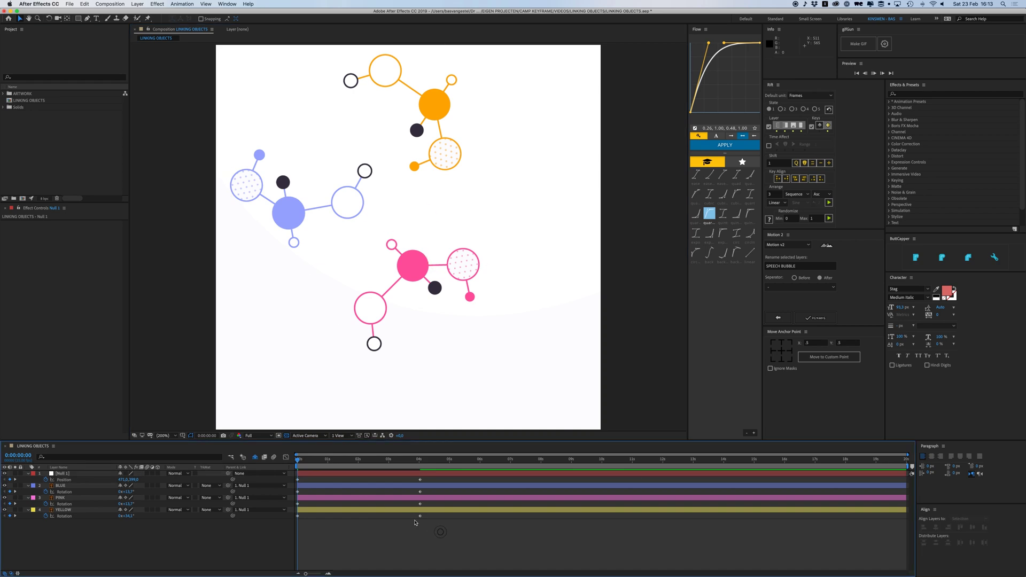
Preview the drift and end the work area at 0:00:04:01, then replay the trimmed loop
{"action": "key", "text": "space"}
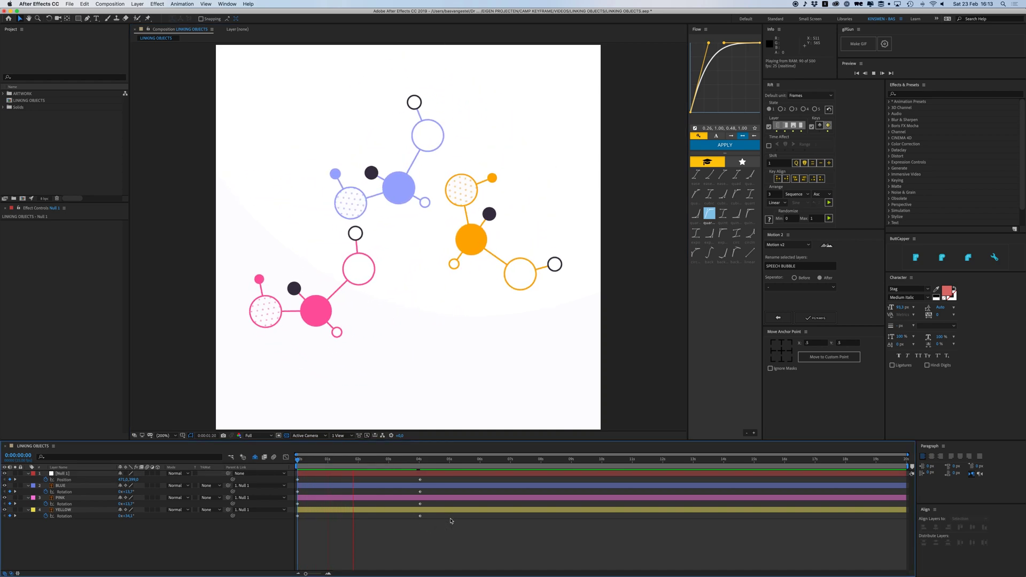
{"action": "left_click", "coordinate": [423, 466]}
{"action": "key", "text": "n"}
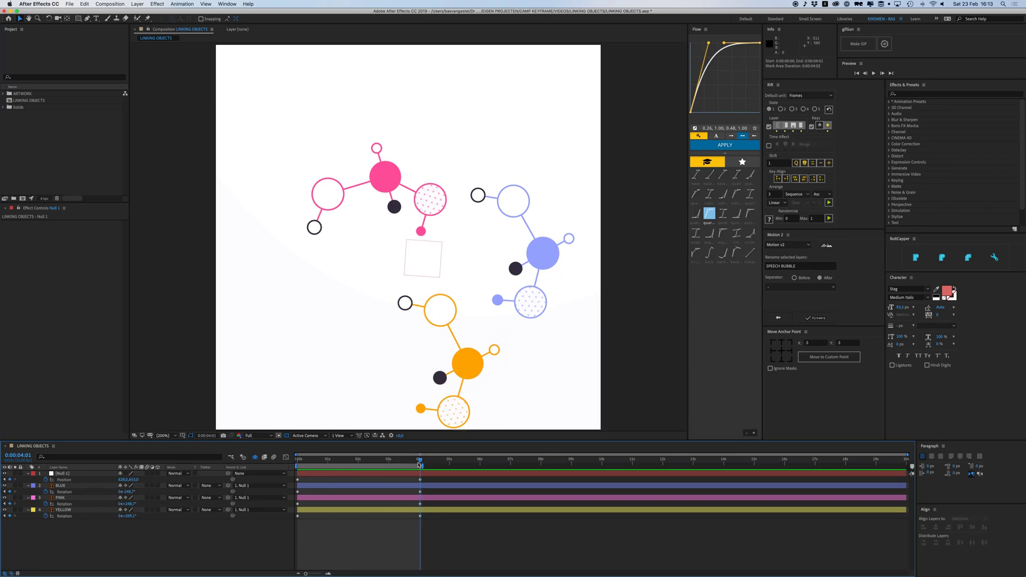
{"action": "key", "text": "space"}
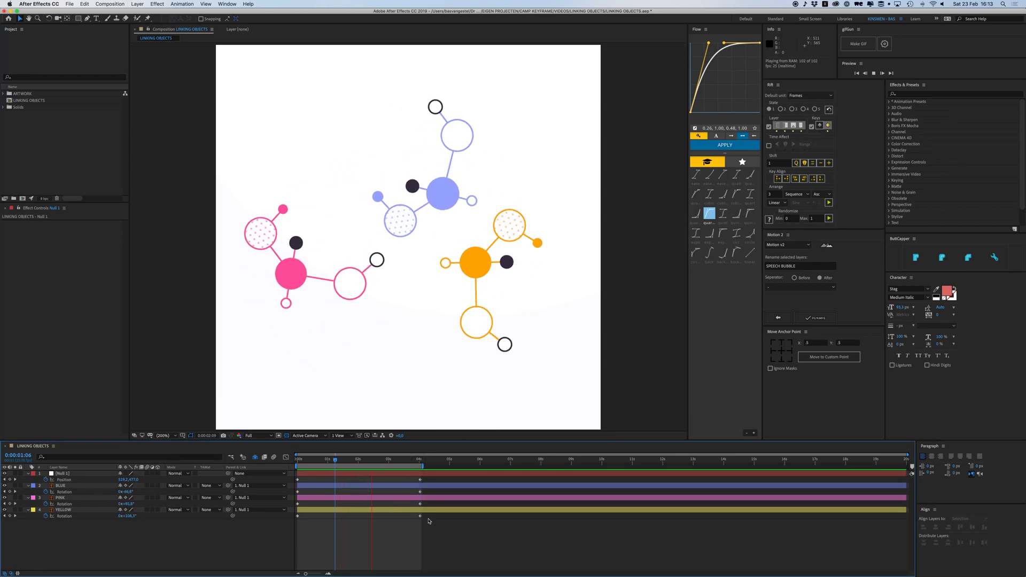